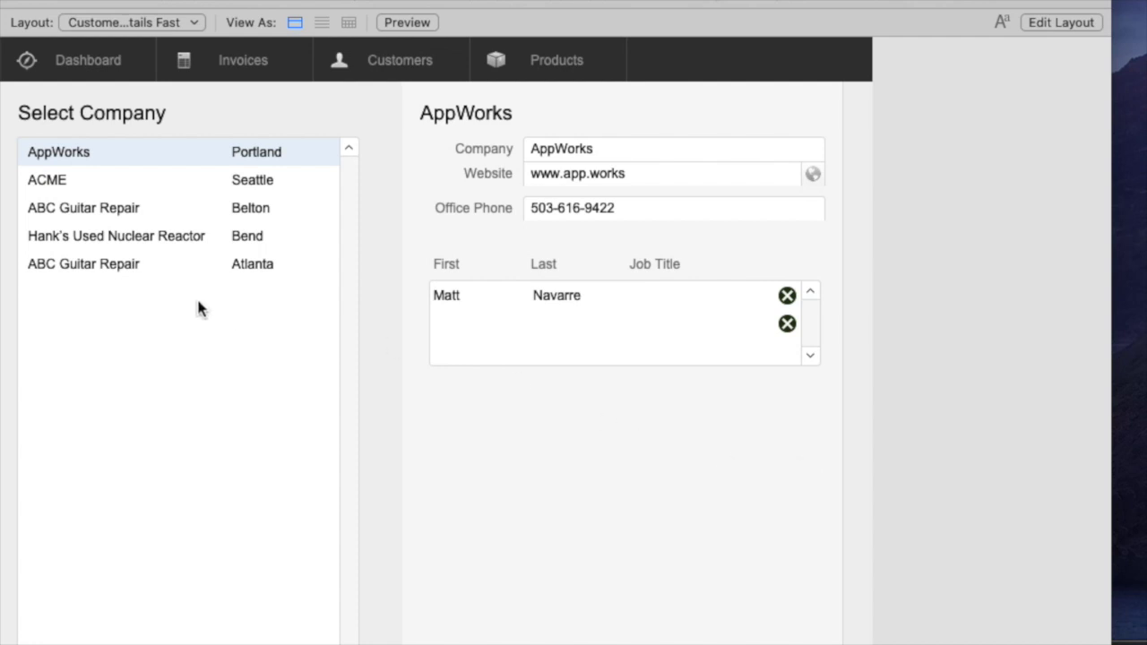
# Browse through the company records and return to the AppWorks customer.
pyautogui.click(146, 238)
pyautogui.click(136, 208)
pyautogui.click(123, 179)
pyautogui.click(115, 152)
# Add a contact to AppWorks with the person's first and last name in the empty portal row.
pyautogui.click(464, 327)
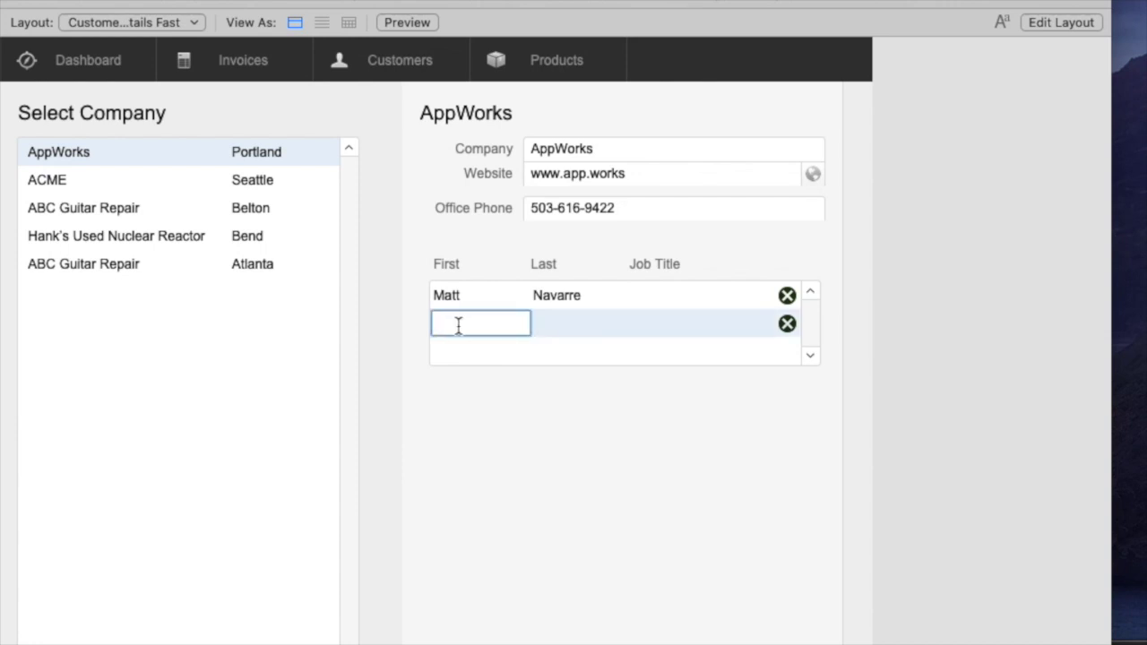
pyautogui.press('Tab')
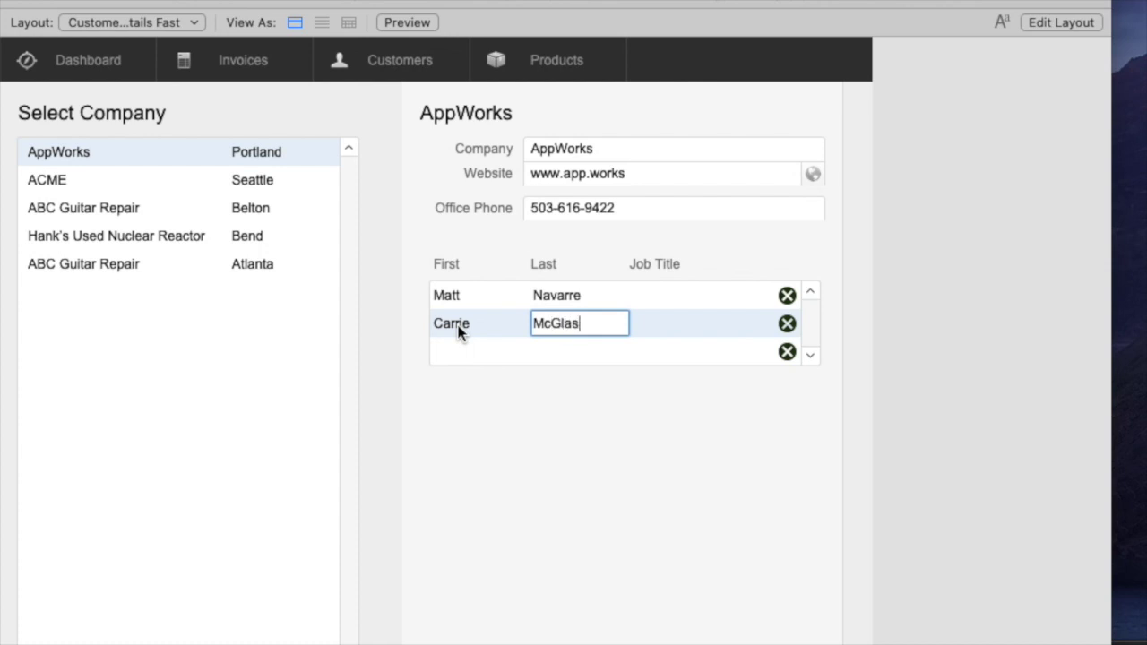
pyautogui.click(449, 376)
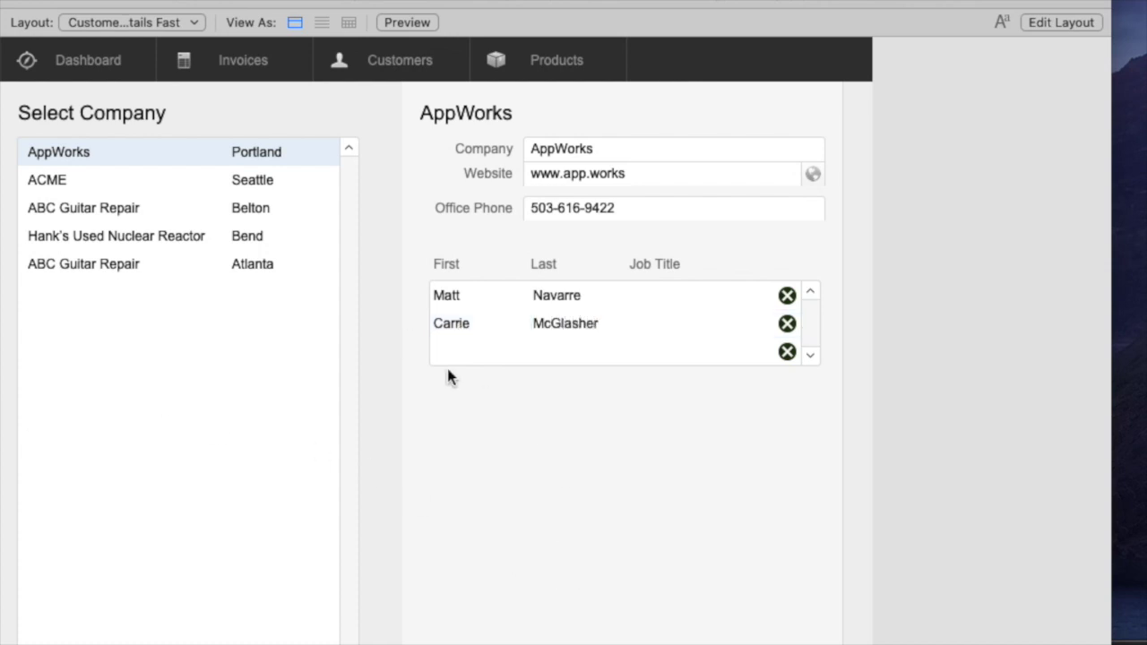
# Add another contact's first and last name, fixing a surname typo, and commit the row.
pyautogui.click(492, 355)
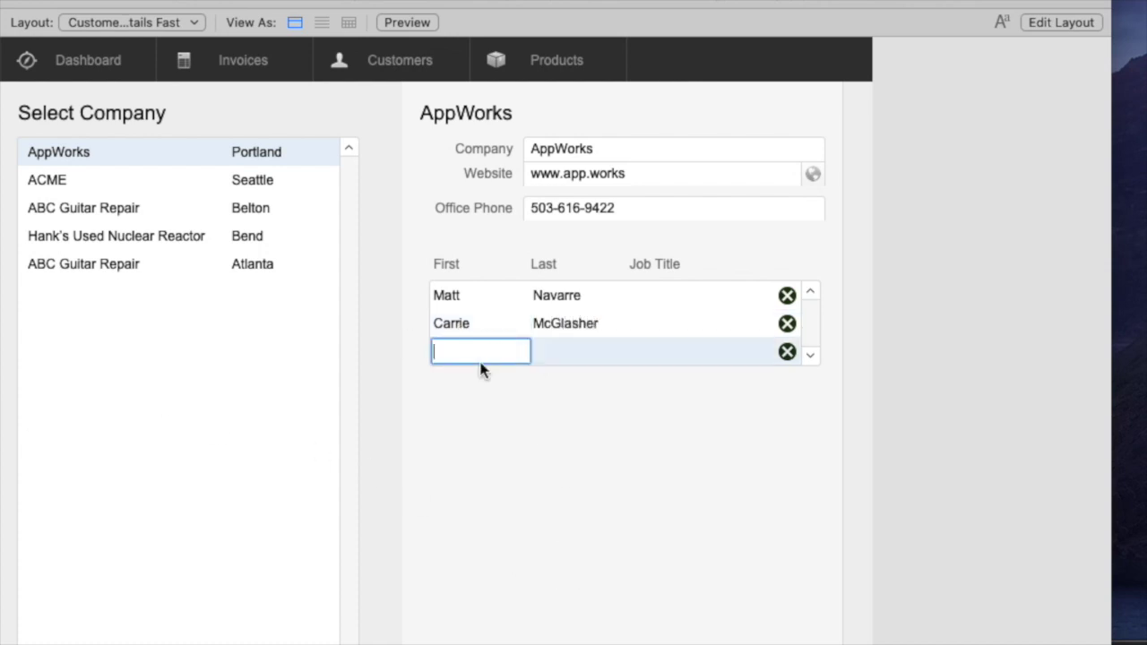
pyautogui.press('Tab')
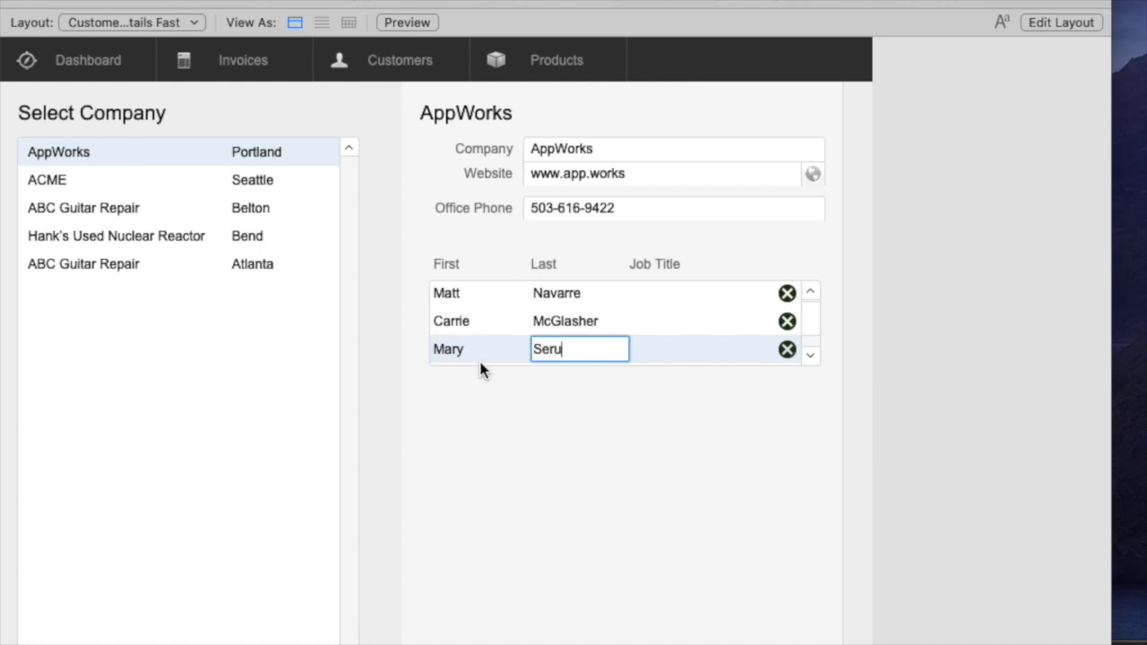
pyautogui.press('Left')
pyautogui.press('Left')
pyautogui.press('Left')
pyautogui.press('BackSpace')
pyautogui.click(481, 370)
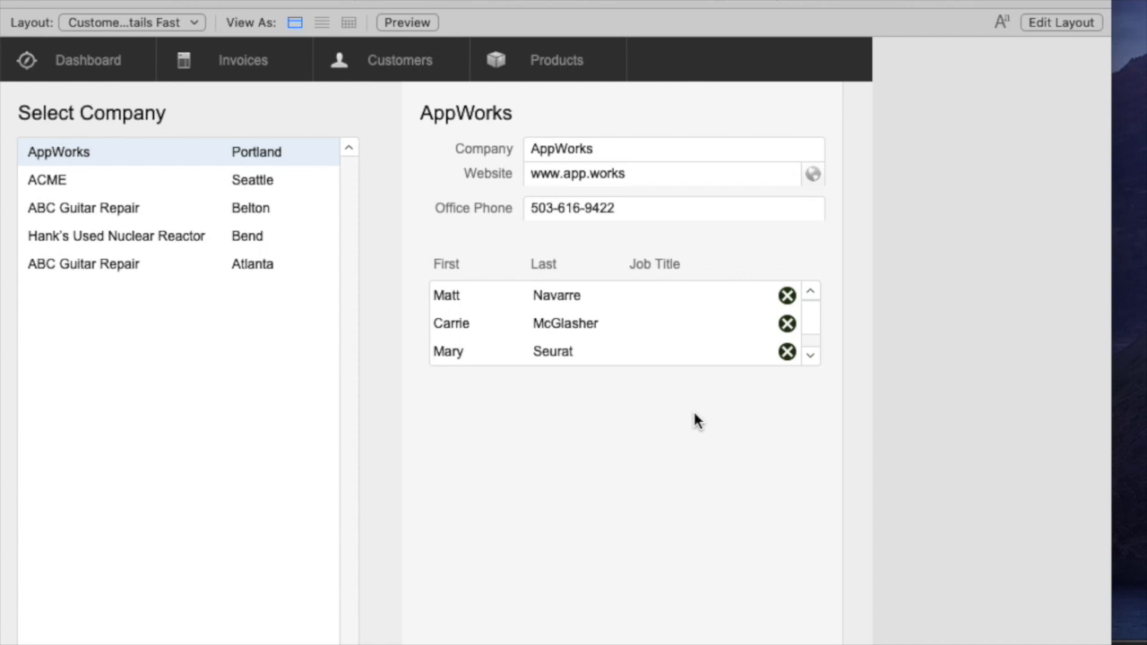
pyautogui.click(810, 358)
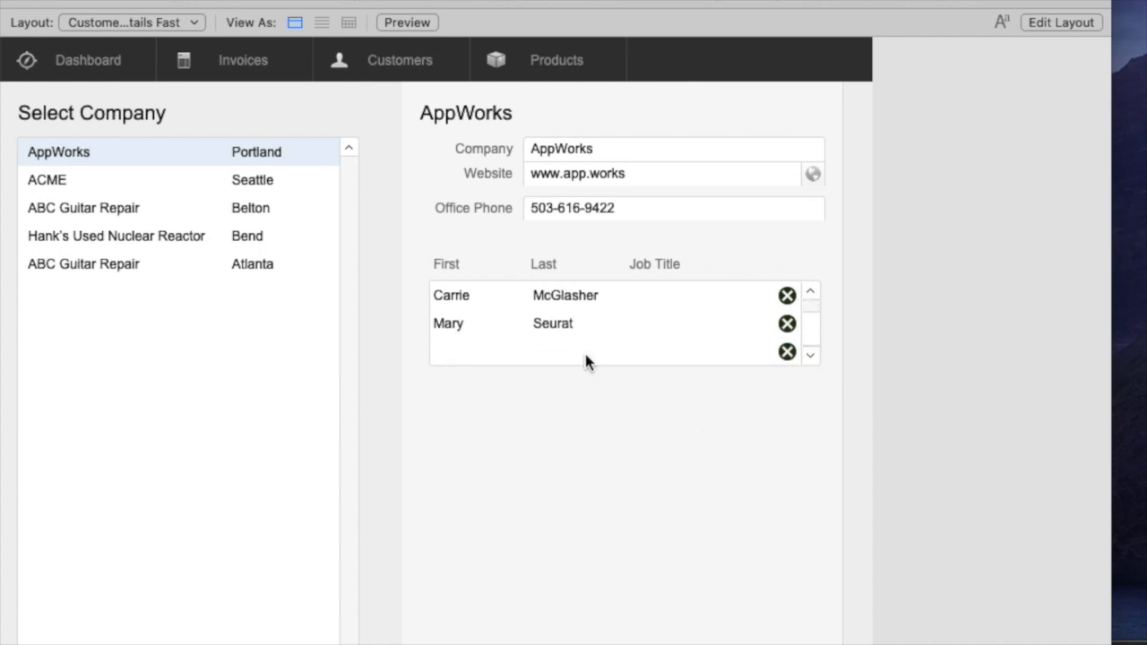
# Delete the empty bottom contact row, confirming the deletion.
pyautogui.click(786, 353)
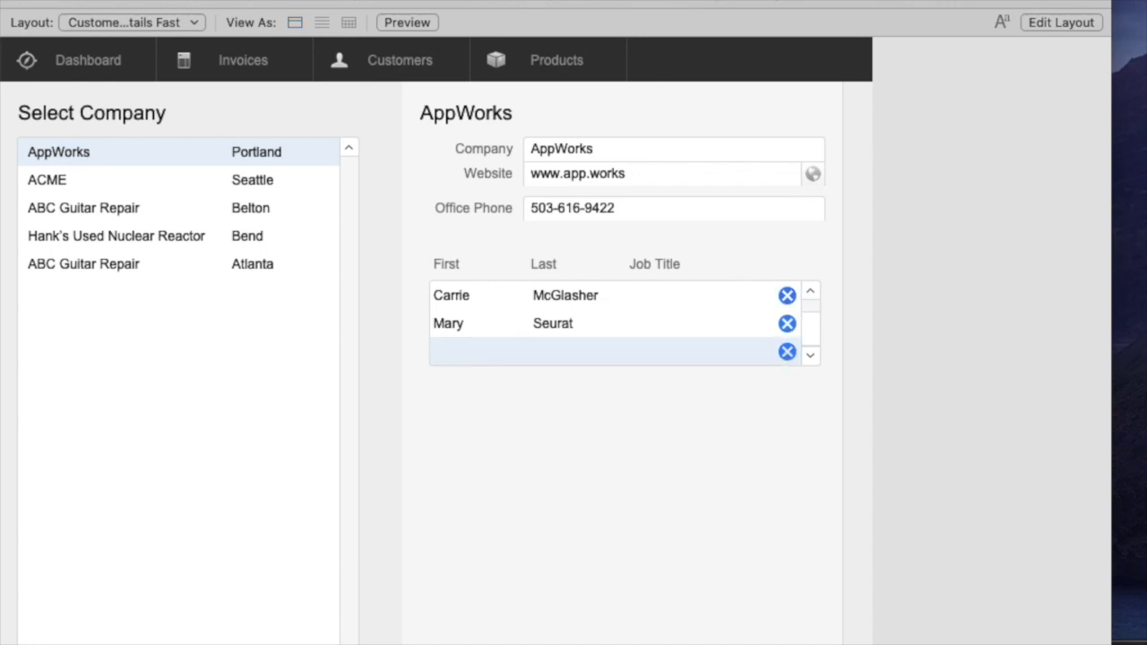
pyautogui.moveTo(9, 319); pyautogui.dragTo(463, 417)
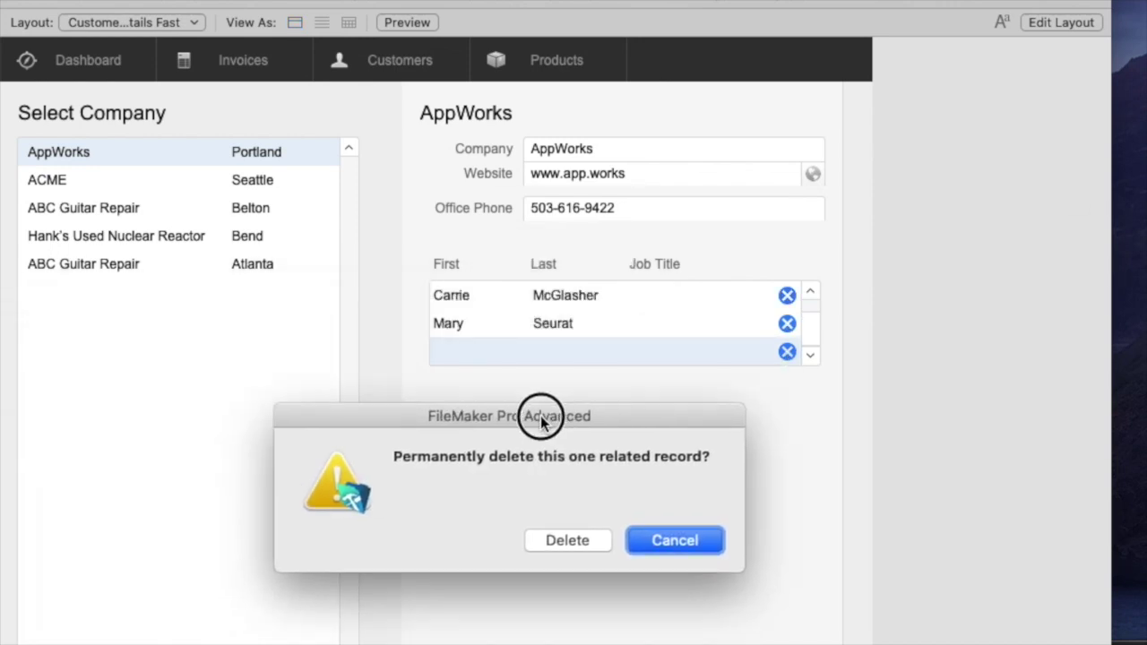
pyautogui.click(615, 536)
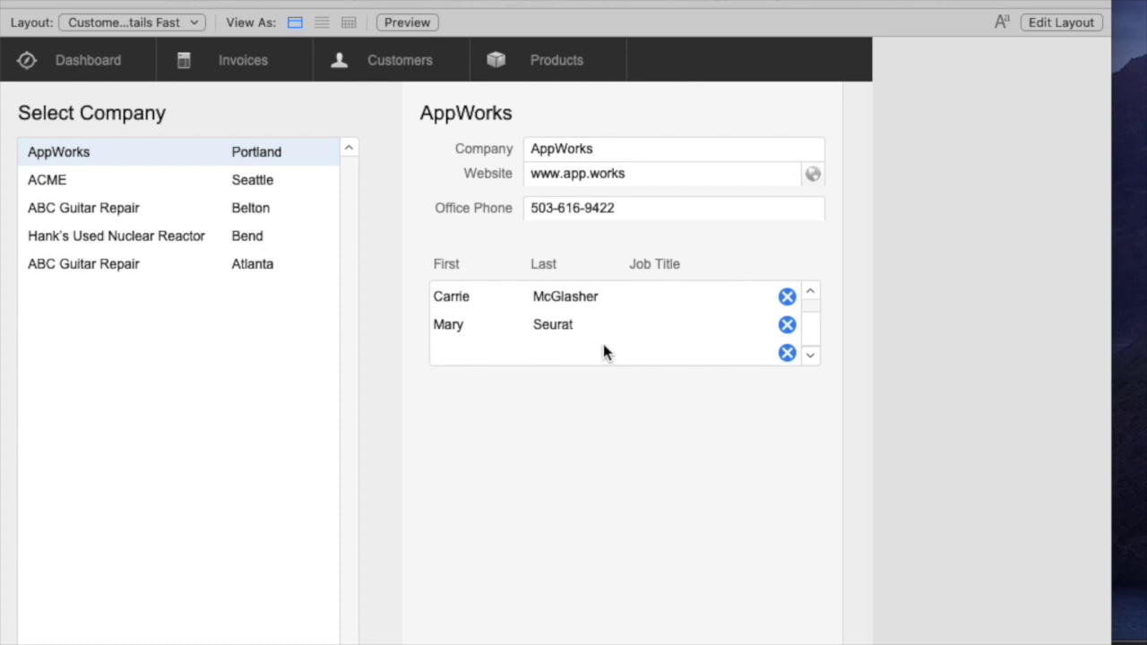
pyautogui.scroll(1, 602, 352)
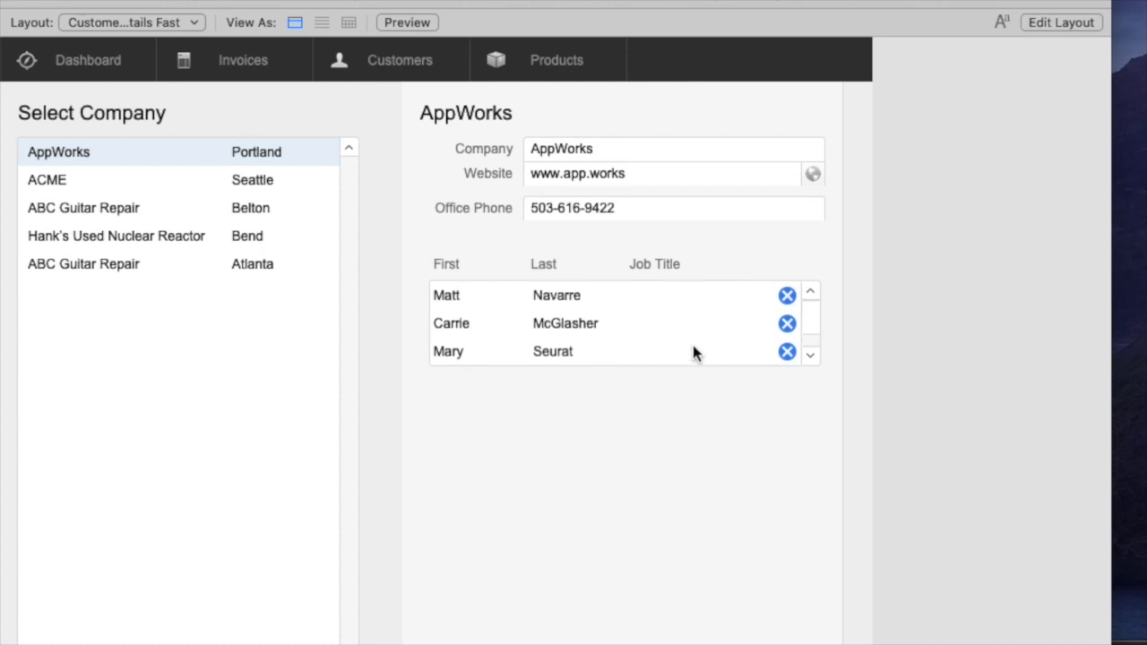
# Delete the third AppWorks contact, then open the Manage Database relationships graph.
pyautogui.click(786, 352)
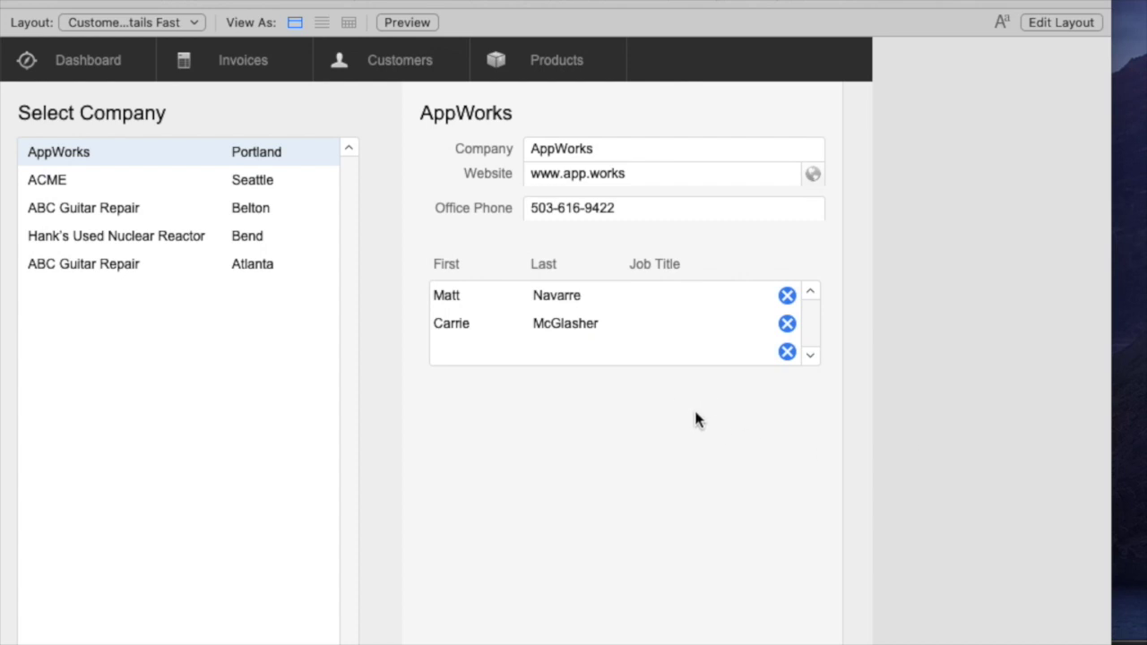
pyautogui.press('super+shift+d')
pyautogui.click(1125, 152)
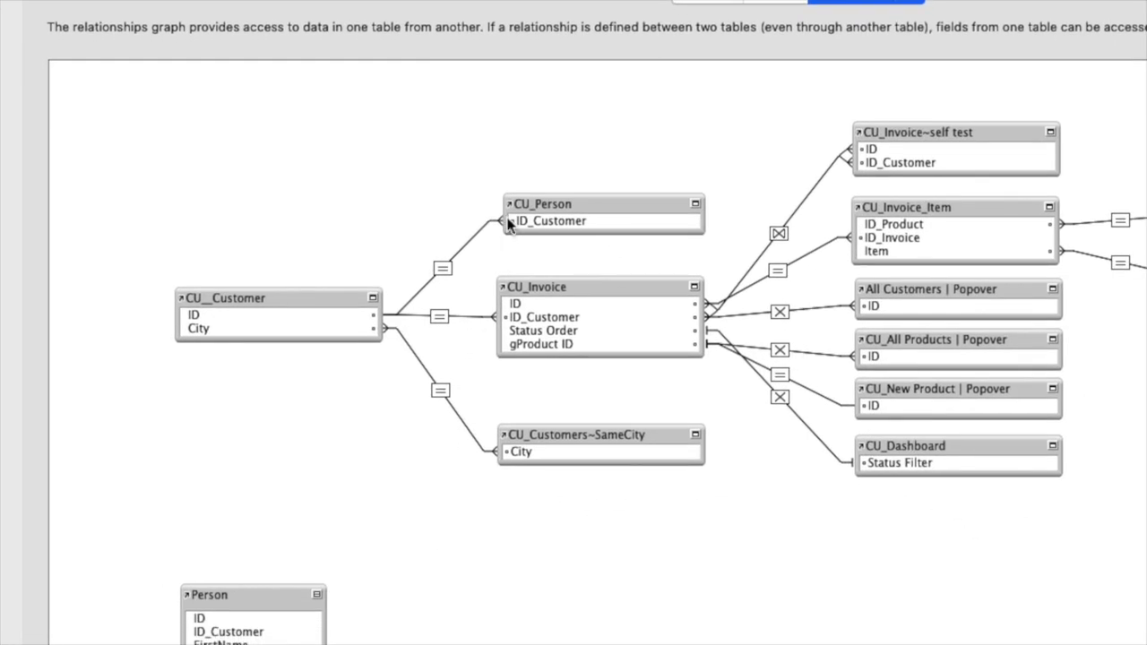
# Uncheck Allow creation of records on the CU__Customer–CU_Person relationship and close Manage Database.
pyautogui.click(284, 295)
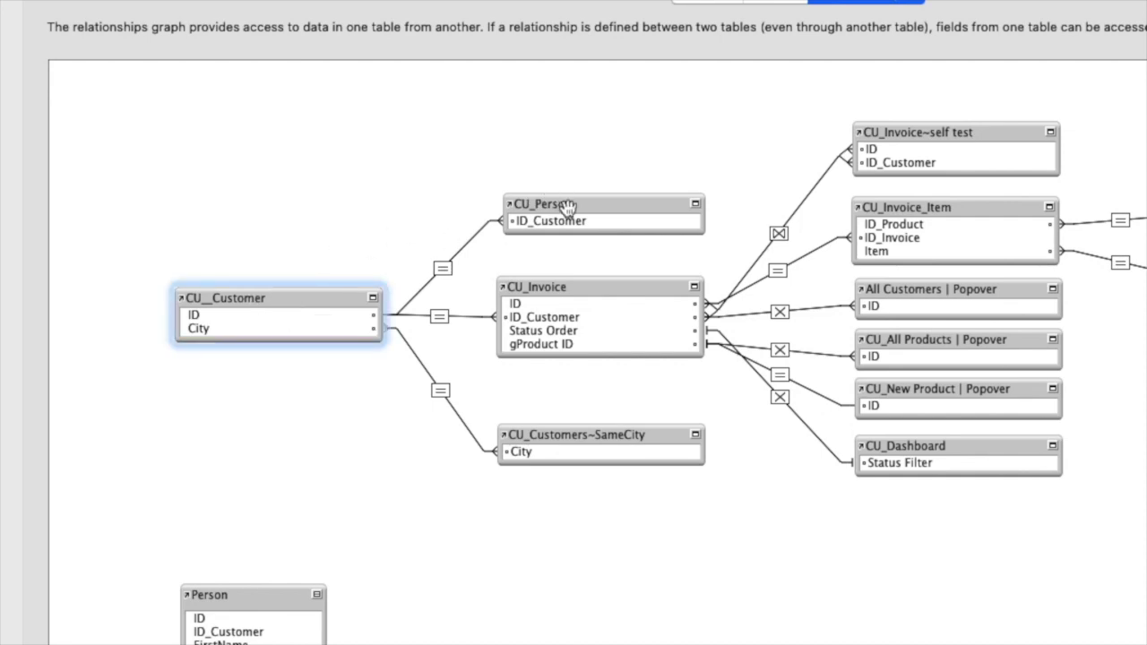
pyautogui.click(570, 206)
pyautogui.click(445, 269)
pyautogui.doubleClick(445, 269)
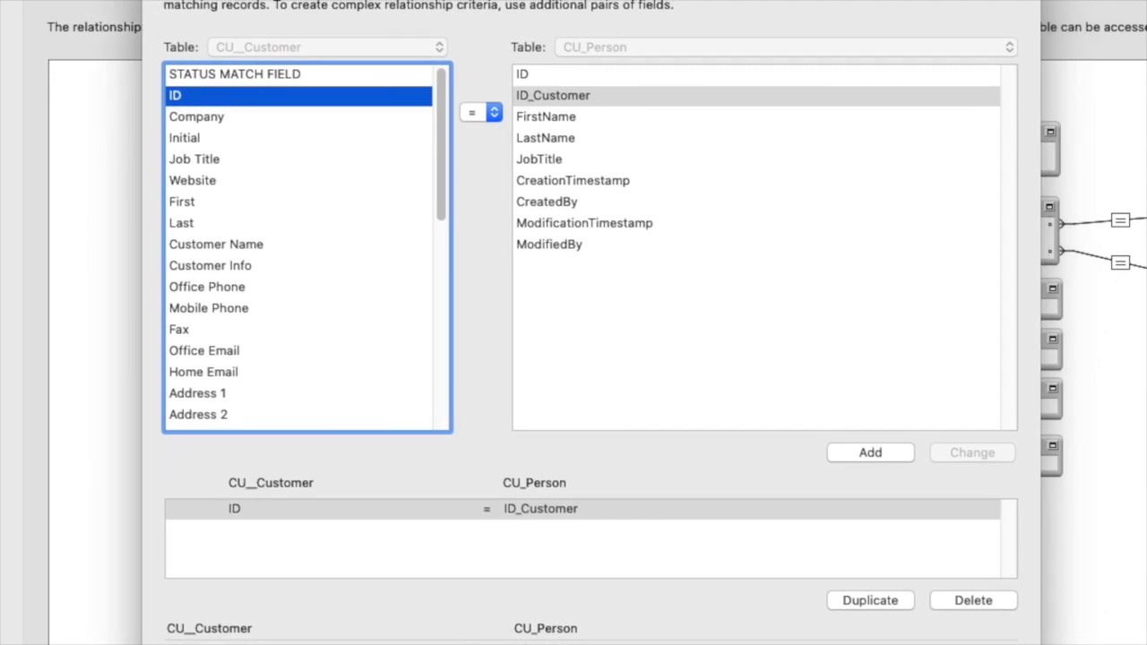
pyautogui.click(1003, 630)
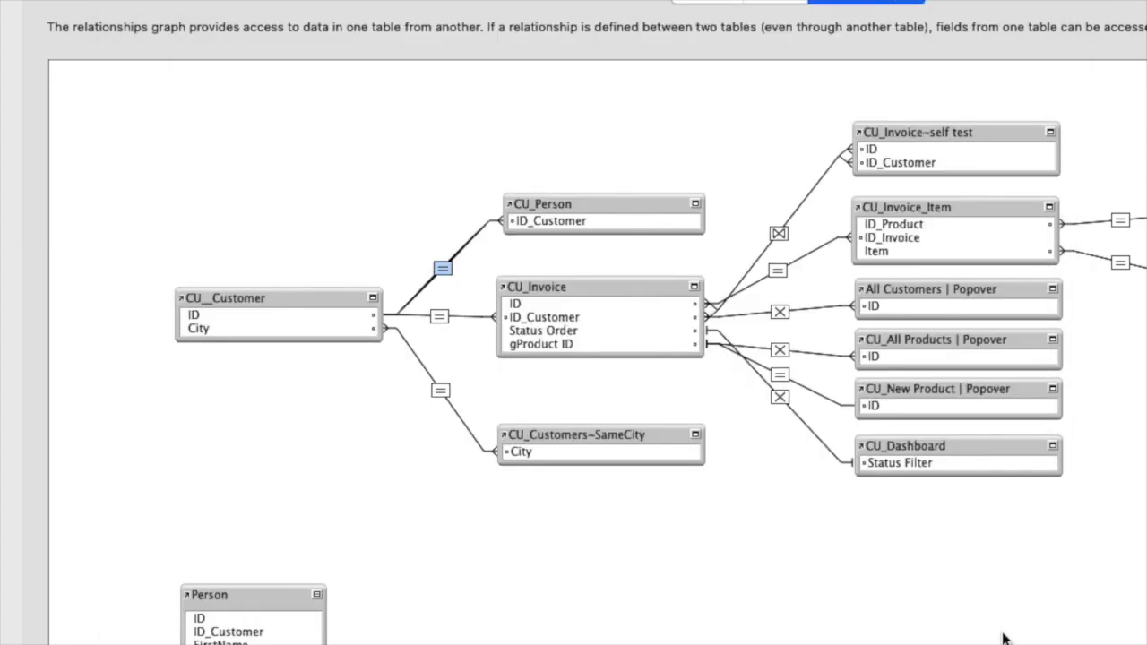
pyautogui.click(1003, 638)
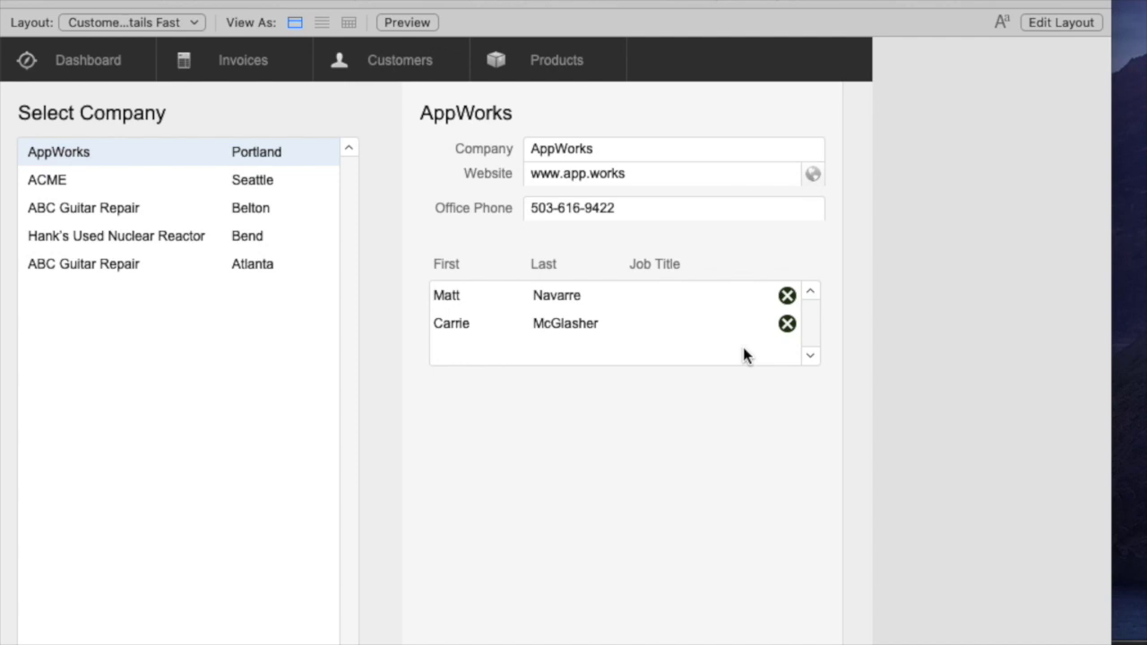
# In Layout mode, move the contacts portal lower and duplicate it below.
pyautogui.press('super+l')
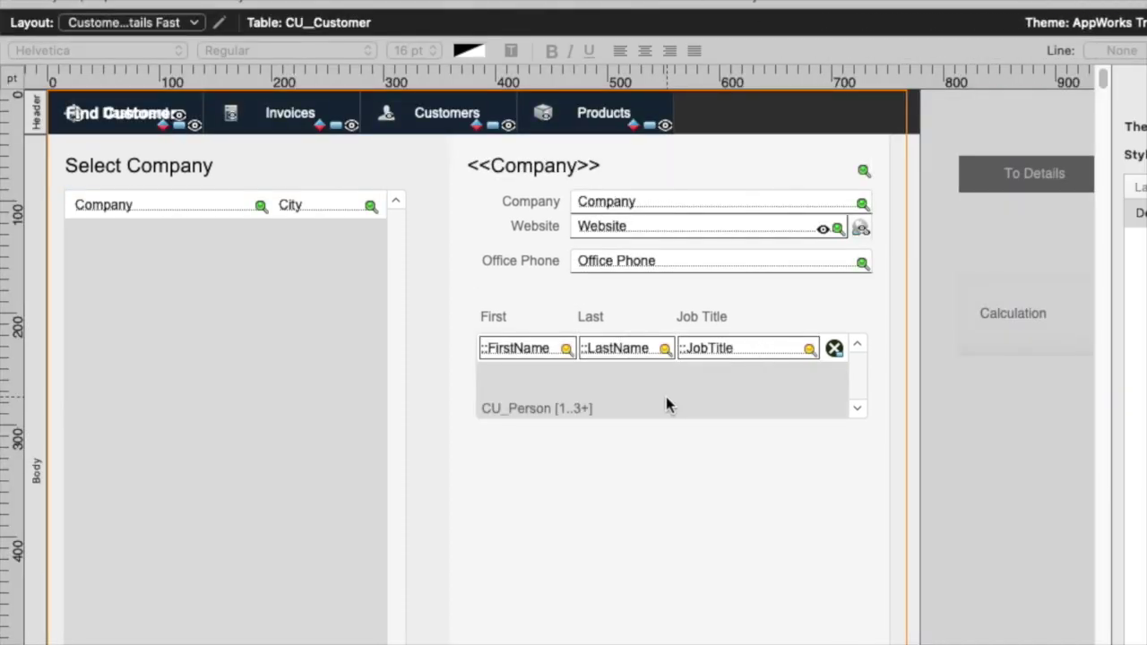
pyautogui.click(665, 400)
pyautogui.moveTo(666, 400); pyautogui.dragTo(659, 424)
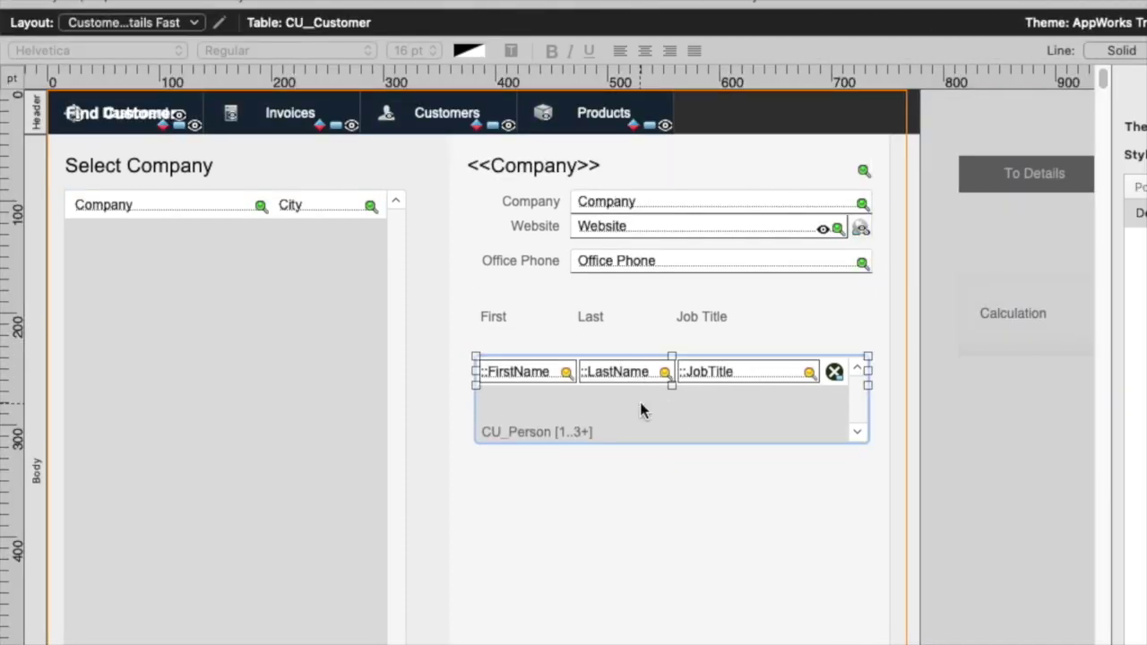
pyautogui.moveTo(640, 405); pyautogui.dragTo(660, 545)
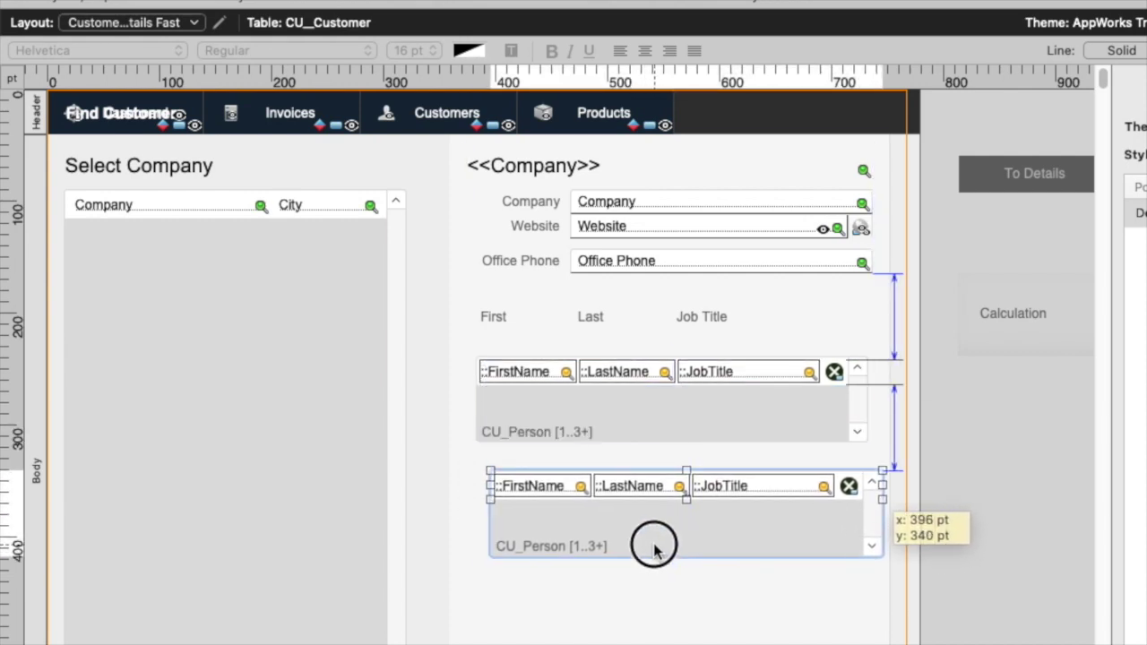
# Set the copied portal to 1 row with no active row state and no vertical scrolling.
pyautogui.click(618, 516)
pyautogui.doubleClick(617, 515)
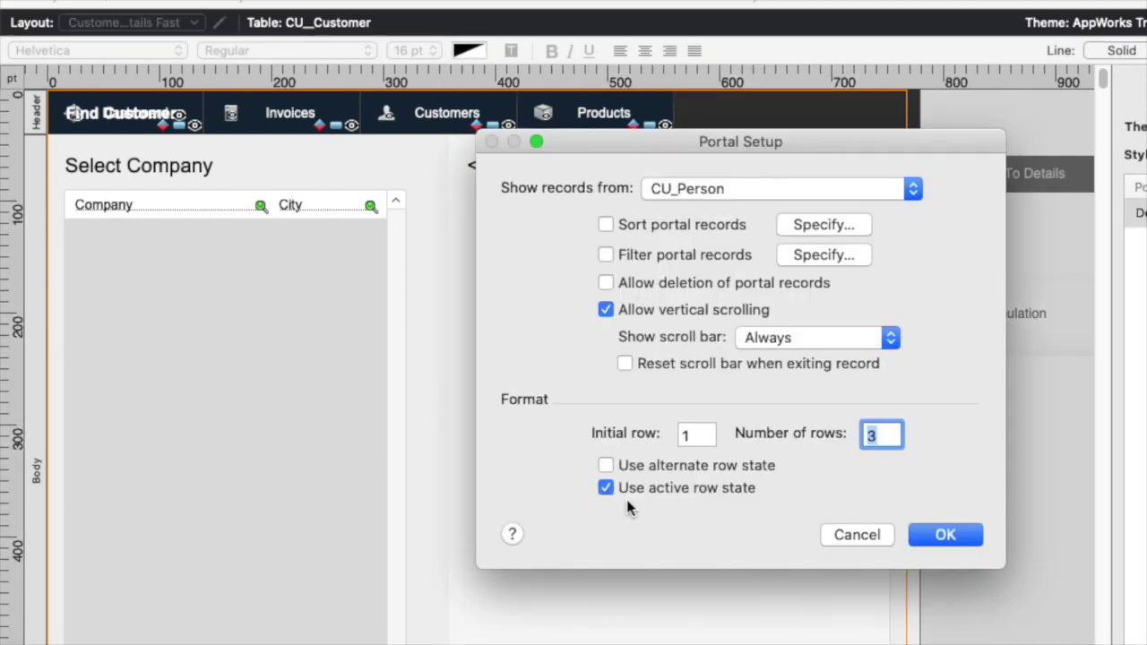
pyautogui.write('1')
pyautogui.click(652, 487)
pyautogui.click(605, 311)
pyautogui.press('Return')
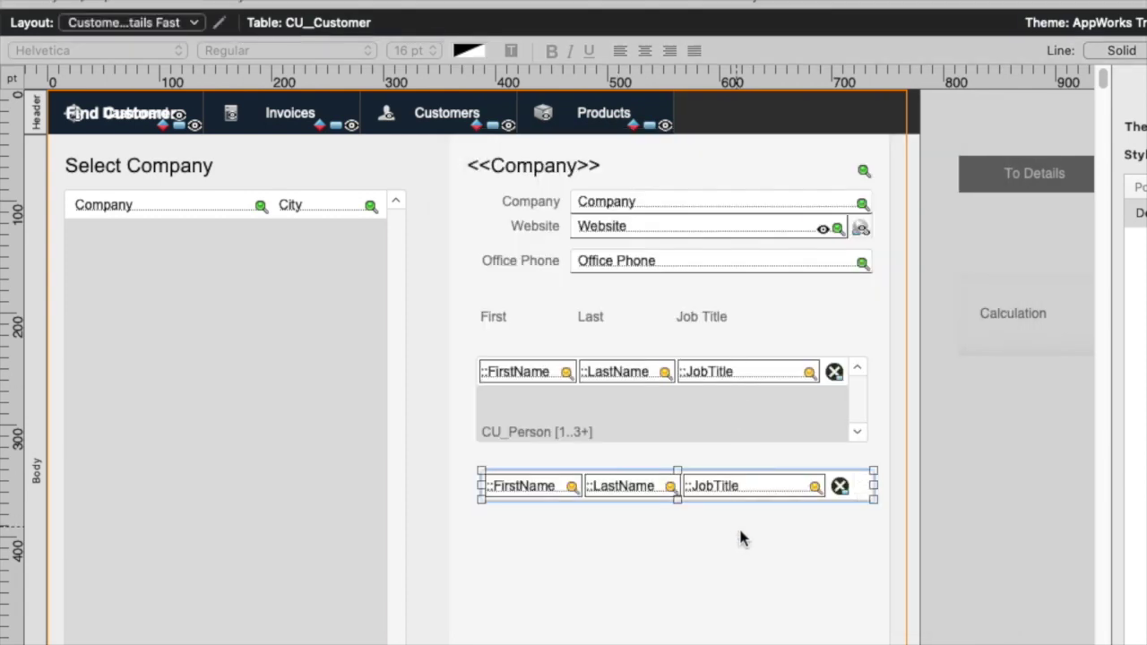
# Remove the delete button from the one-row portal and move it above the contacts portal.
pyautogui.click(860, 534)
pyautogui.click(840, 486)
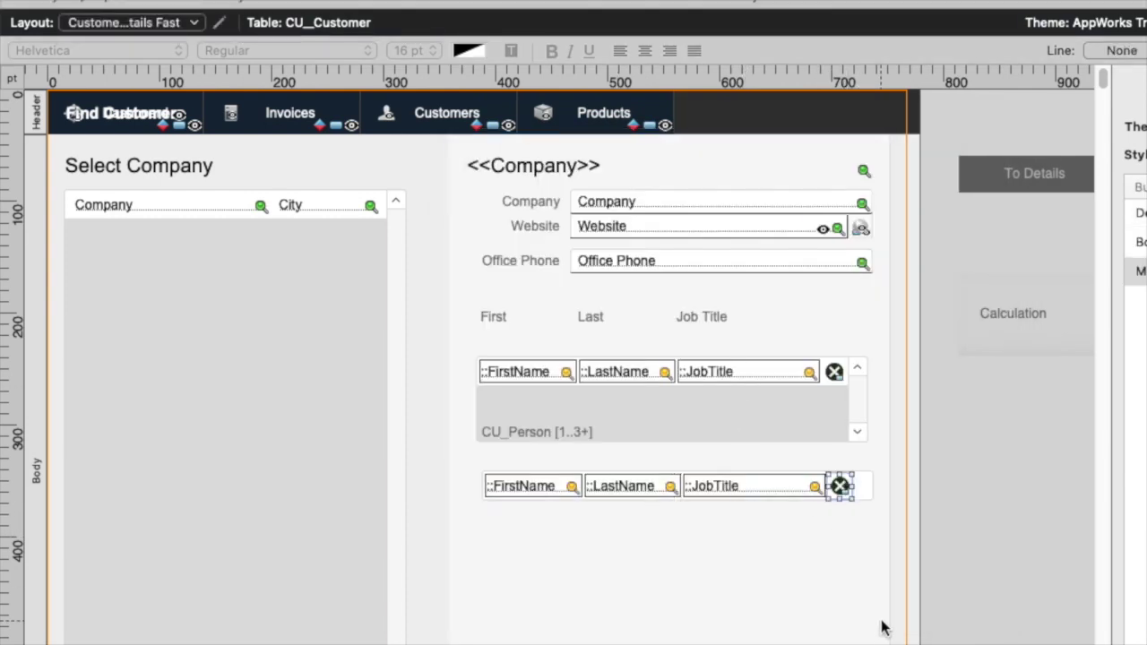
pyautogui.press('Delete')
pyautogui.moveTo(852, 487); pyautogui.dragTo(840, 338)
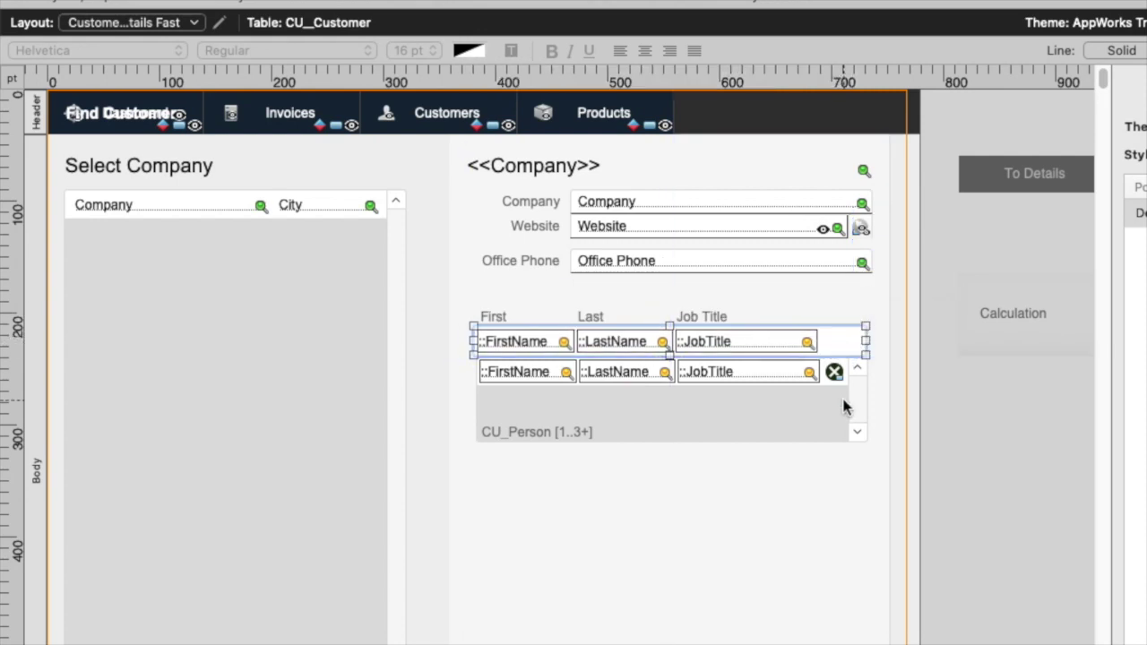
# Nudge both portals down and align the entry portal flush with the contacts portal.
pyautogui.keyDown('shift'); pyautogui.click(827, 430); pyautogui.keyUp('shift')
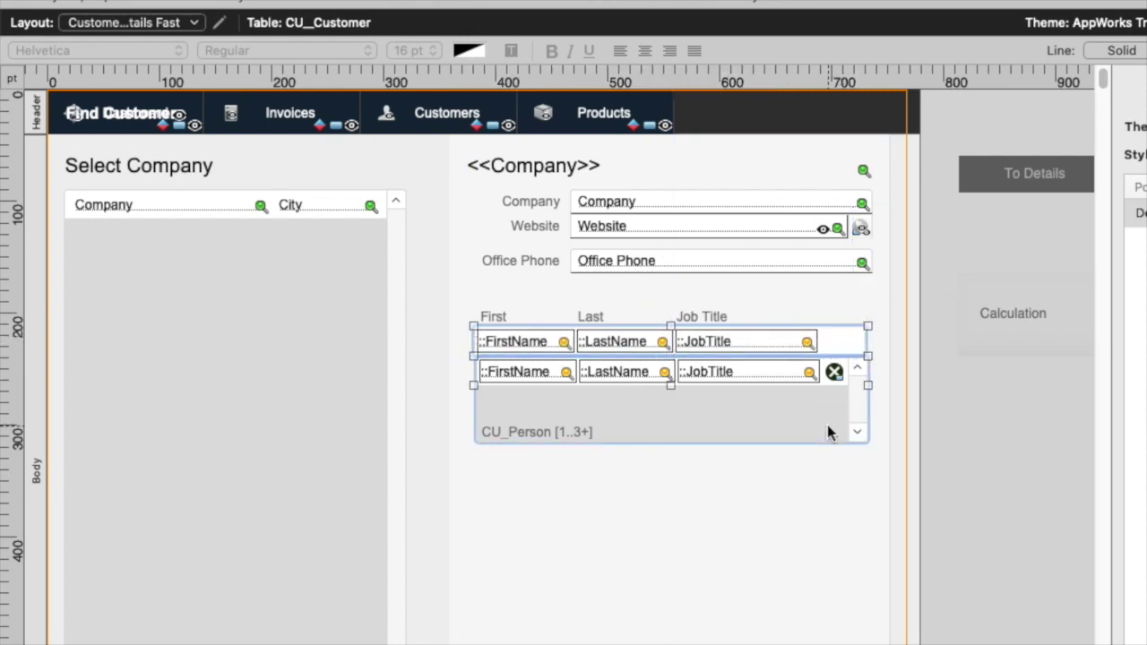
pyautogui.moveTo(826, 430); pyautogui.dragTo(826, 433)
pyautogui.press('Down')
pyautogui.press('Down')
pyautogui.press('Down')
pyautogui.press('Down')
pyautogui.click(739, 452)
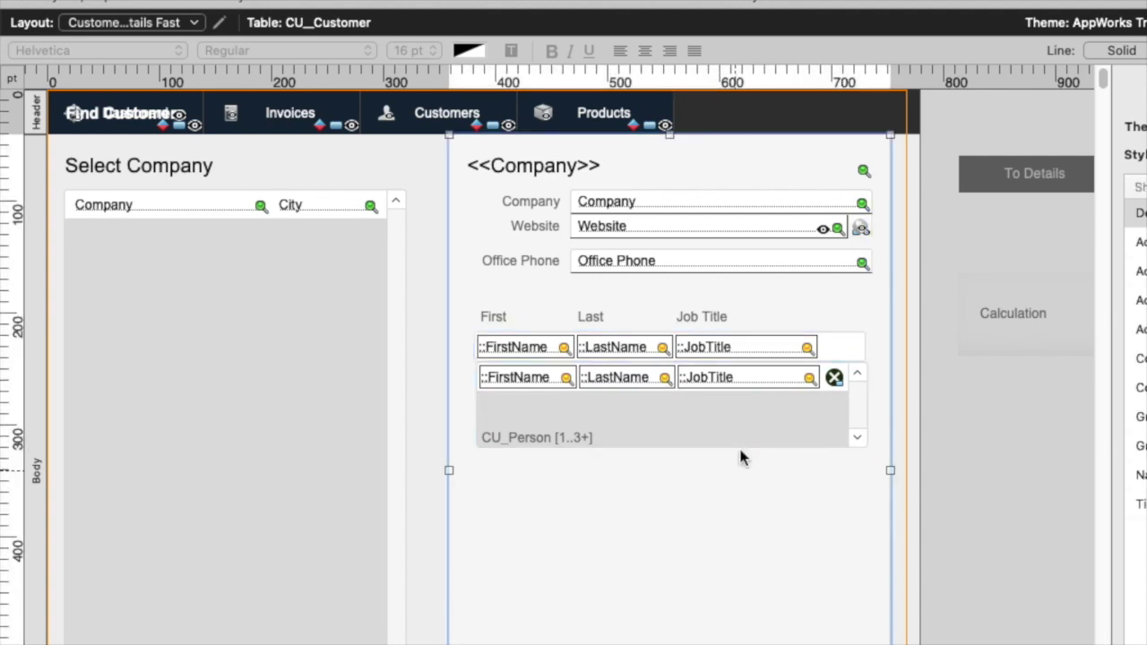
pyautogui.click(849, 352)
pyautogui.moveTo(850, 351); pyautogui.dragTo(851, 354)
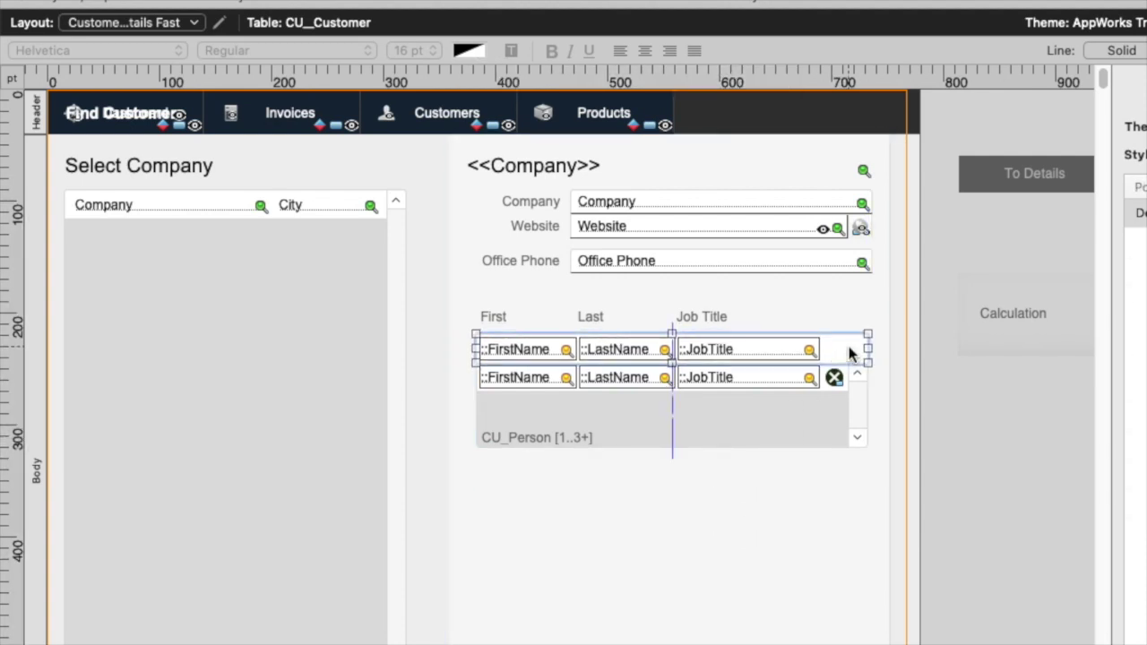
pyautogui.click(842, 455)
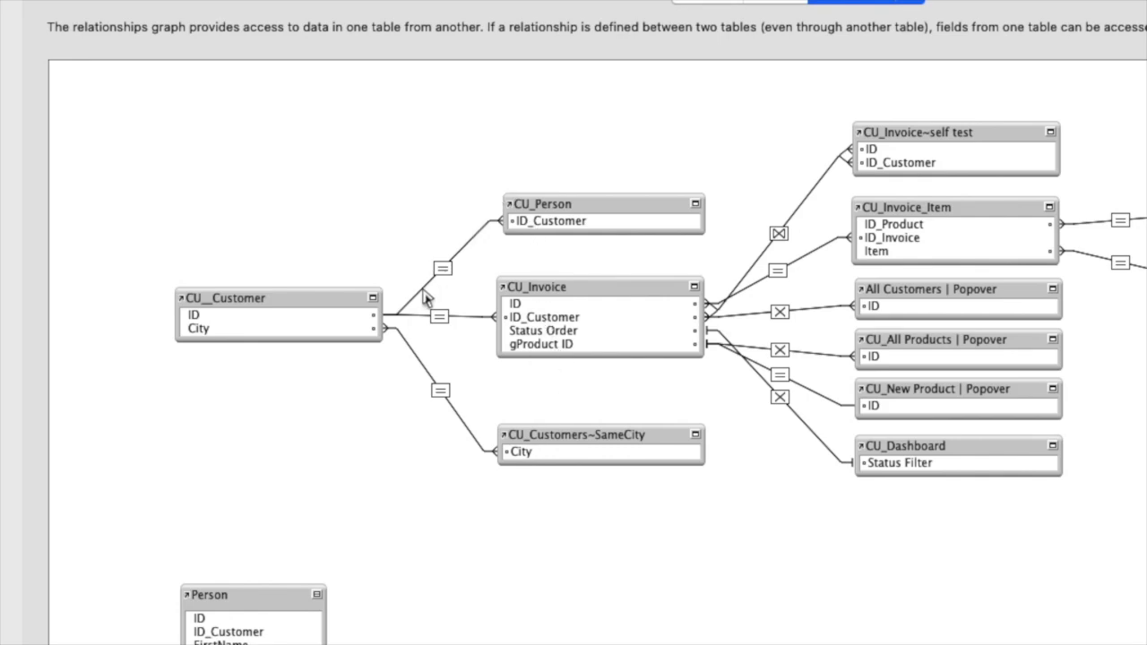
# Check Allow creation of CU_Person records in the Customer–Person relationship, test in Browse, return to Layout.
pyautogui.doubleClick(441, 267)
pyautogui.click(568, 504)
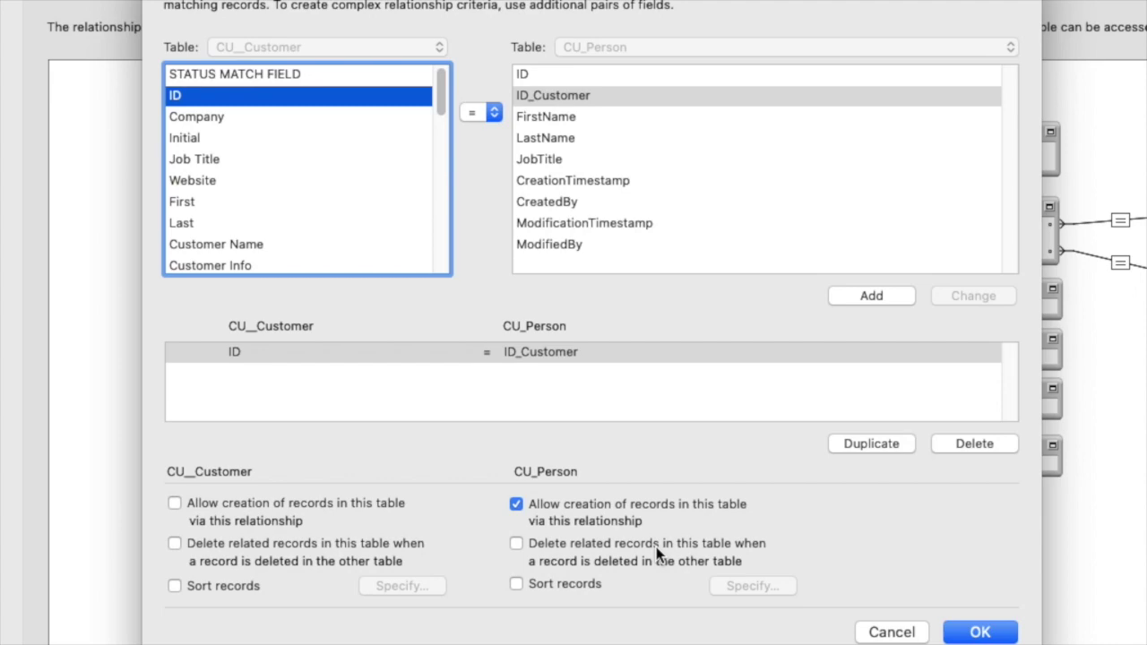
pyautogui.press('Return')
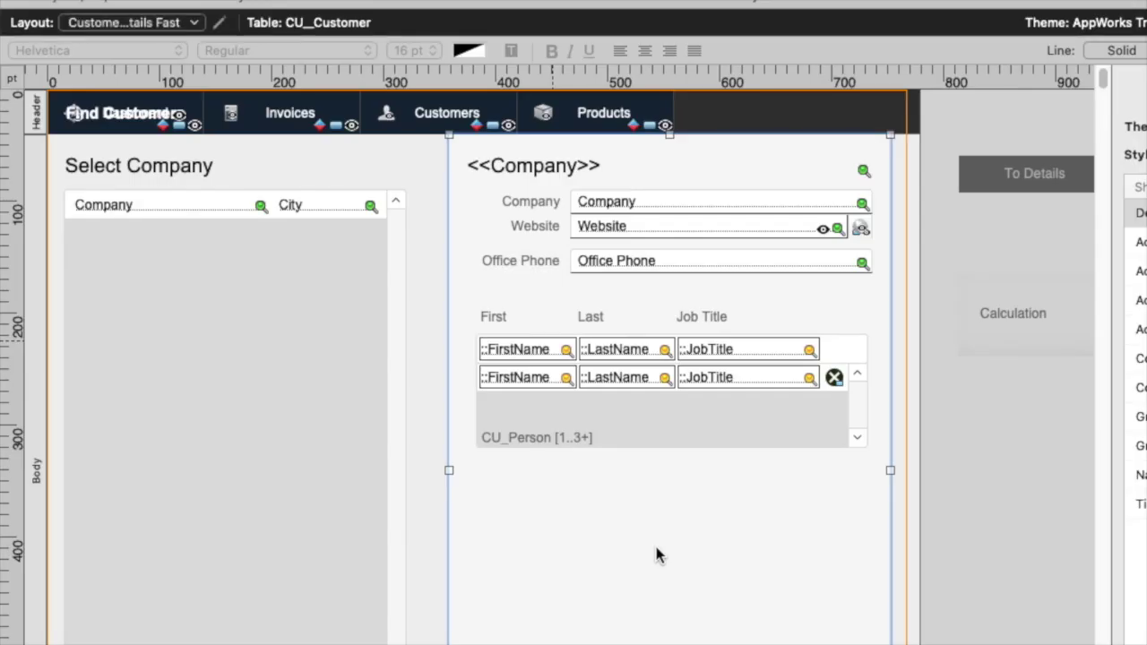
pyautogui.press('super+b')
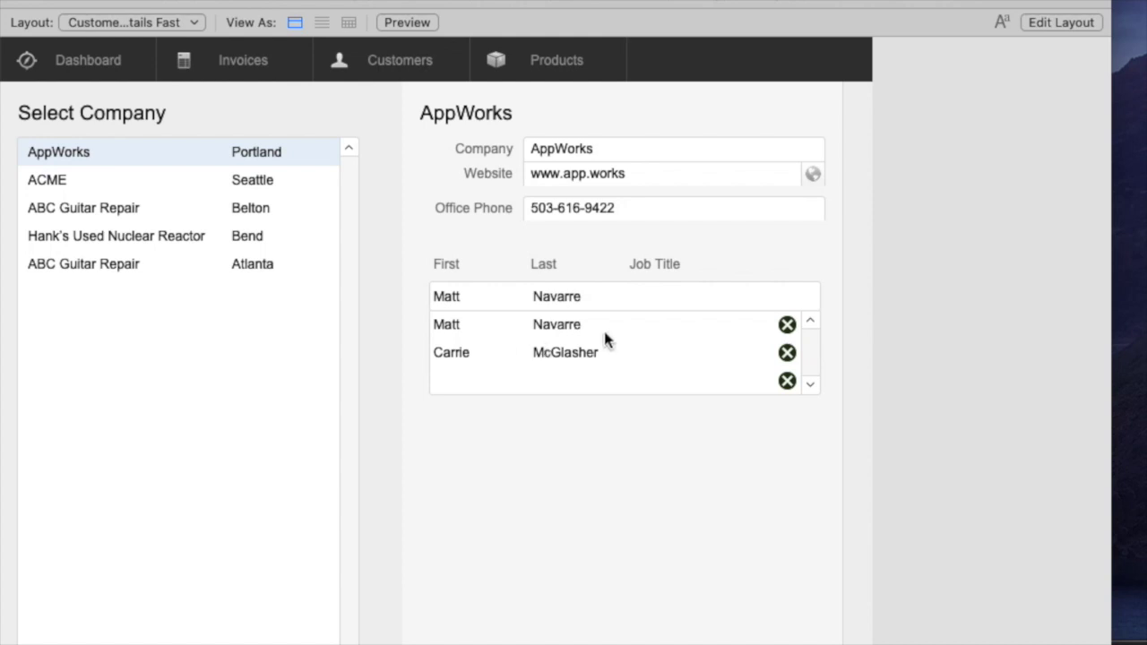
pyautogui.press('super+l')
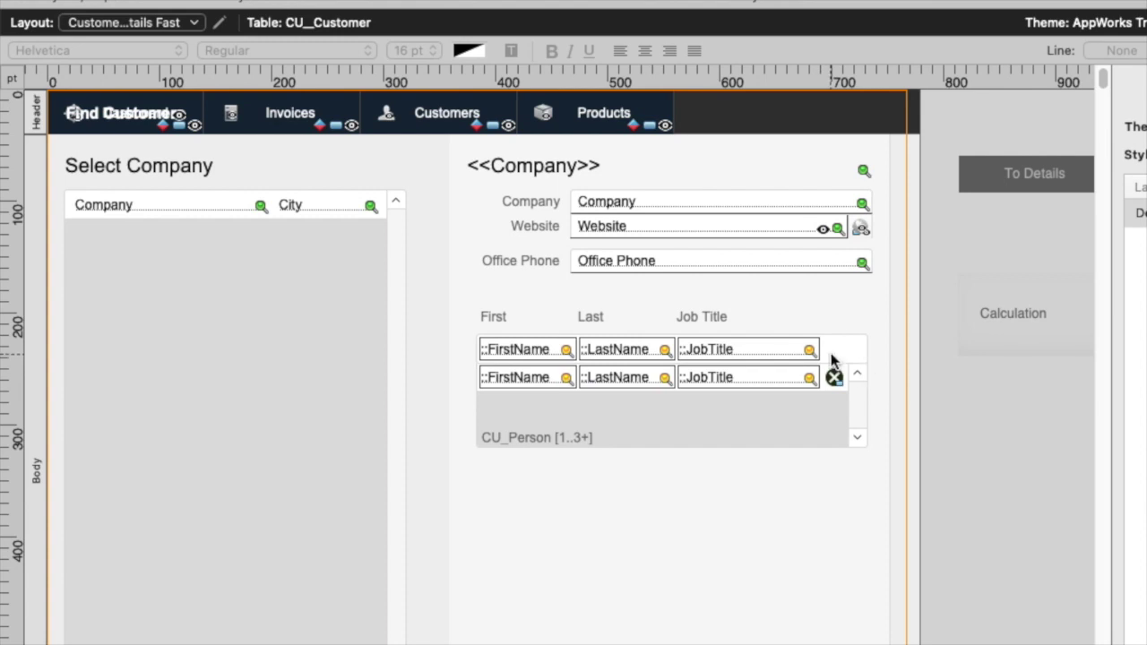
# Filter the entry portal's records with the calculation IsEmpty ( CU_Person::ID ).
pyautogui.doubleClick(827, 361)
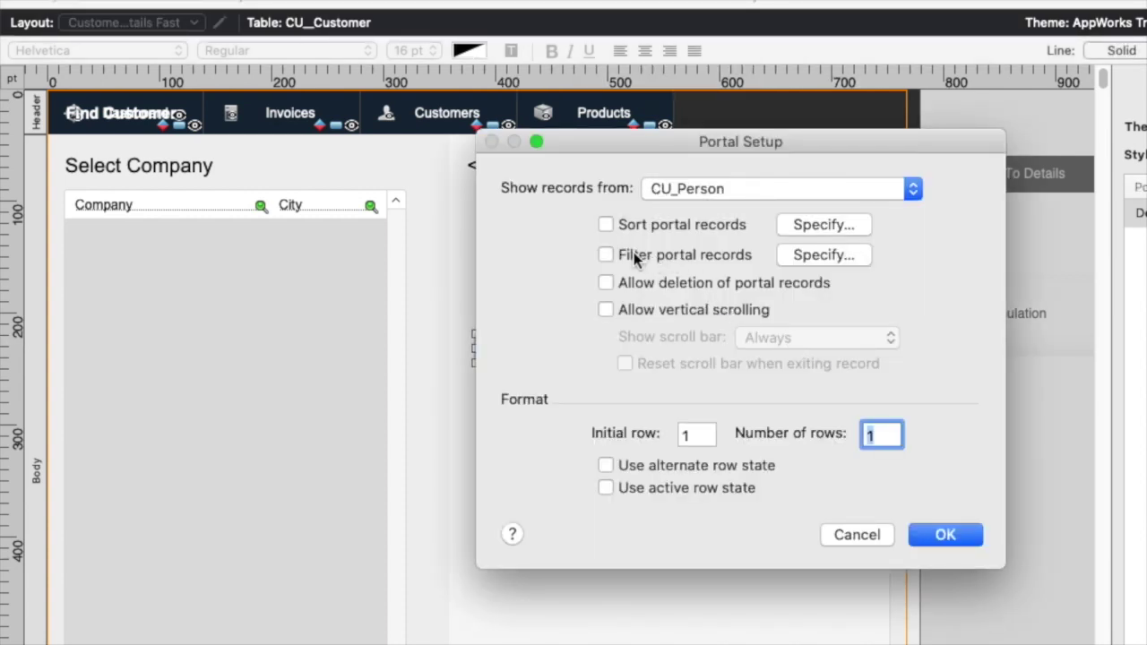
pyautogui.click(633, 253)
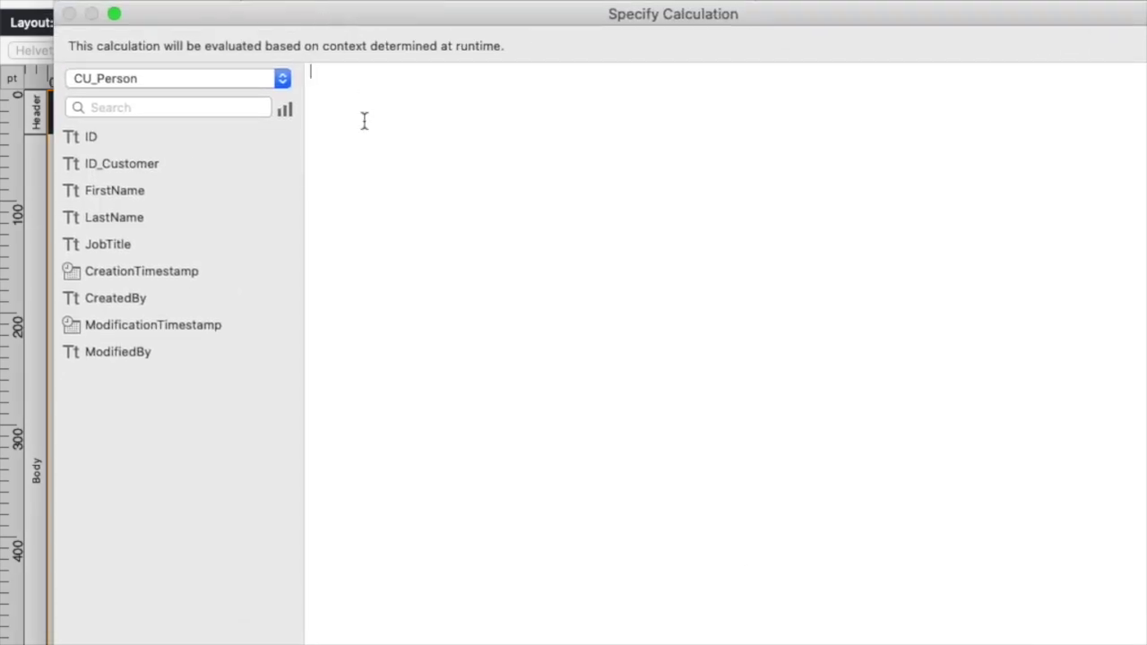
pyautogui.doubleClick(153, 140)
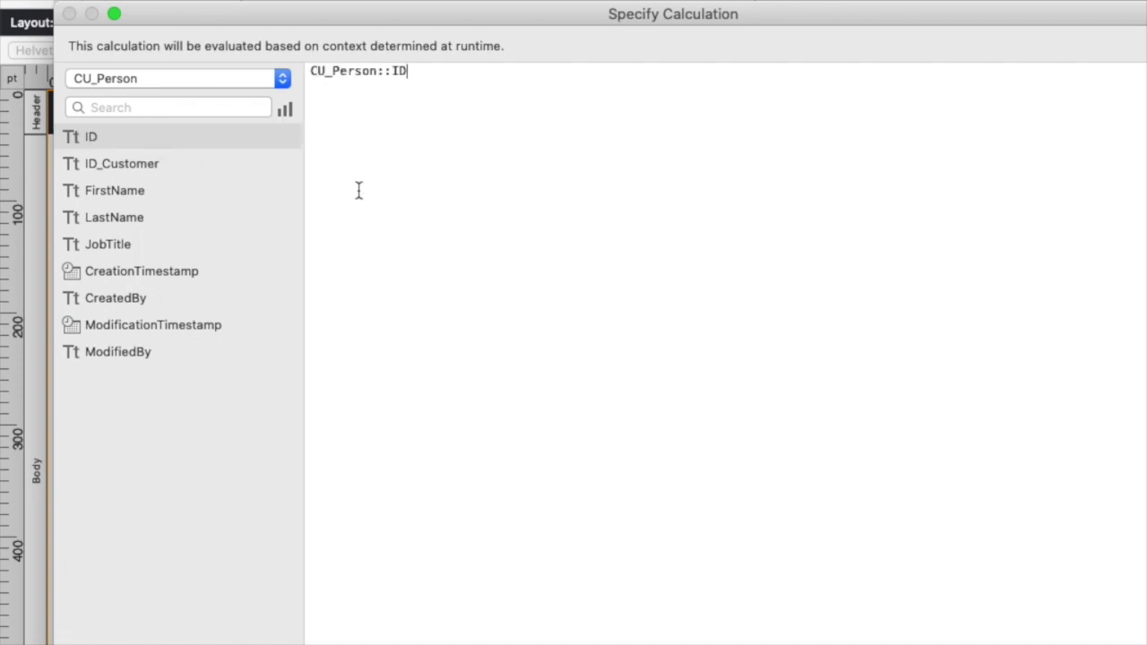
pyautogui.press('Up')
pyautogui.write('isem')
pyautogui.press('Return')
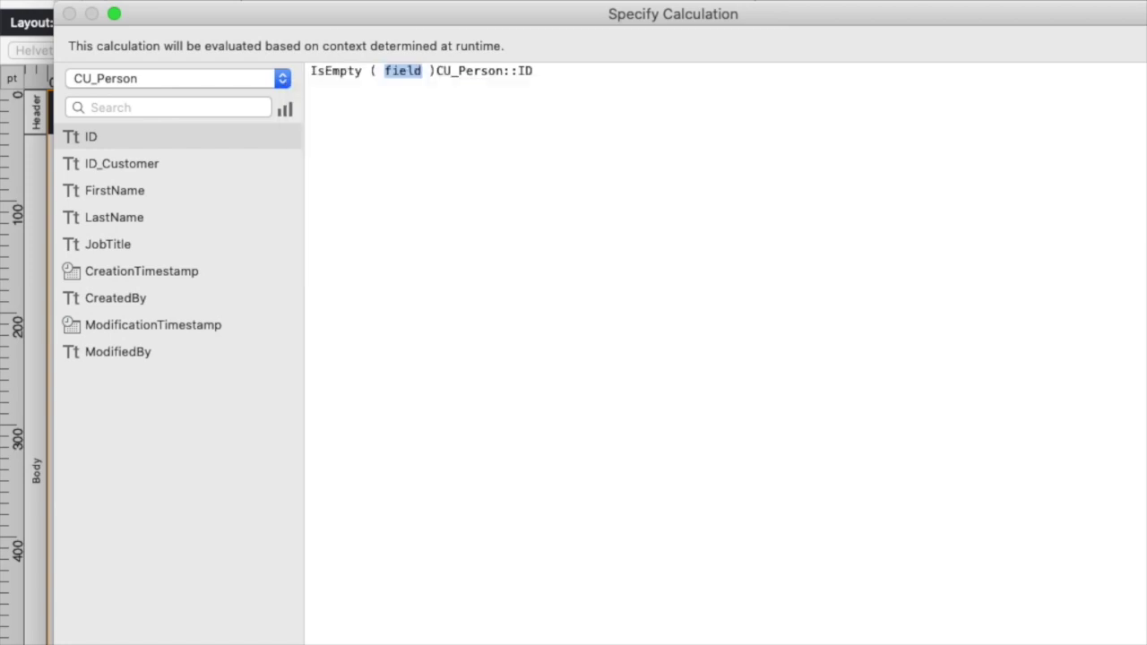
pyautogui.press('BackSpace')
pyautogui.press('Delete')
pyautogui.press('Delete')
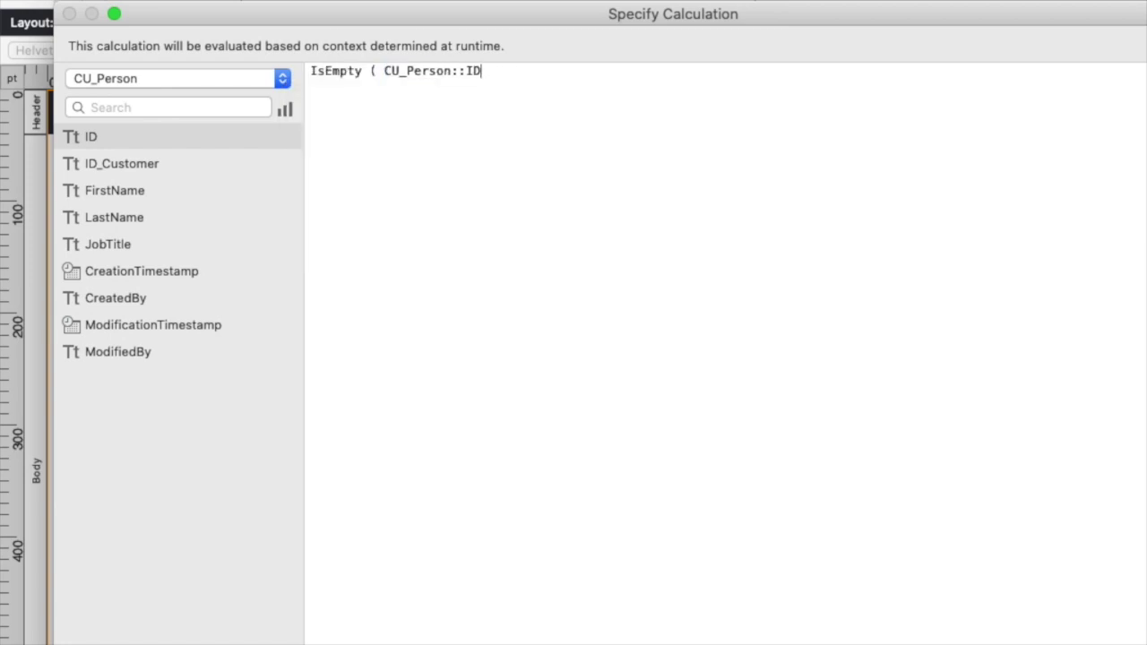
pyautogui.write(')')
pyautogui.press('KP_Enter')
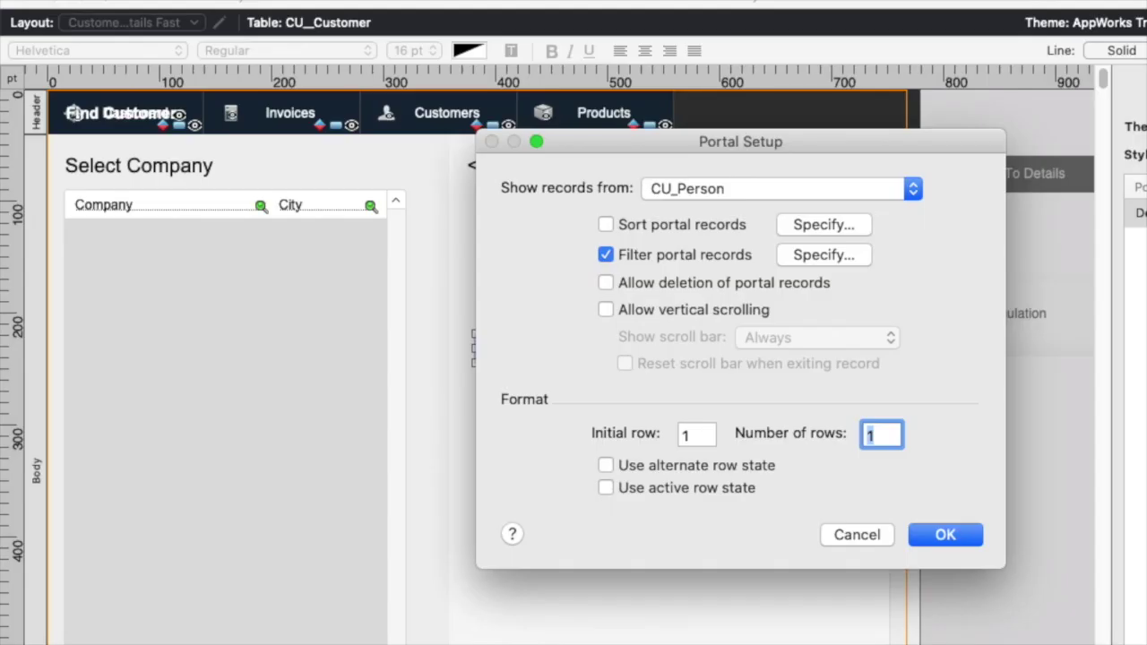
pyautogui.press('Return')
# In Browse mode, enter a contact's first and last name in the blank entry row and commit it.
pyautogui.press('super+b')
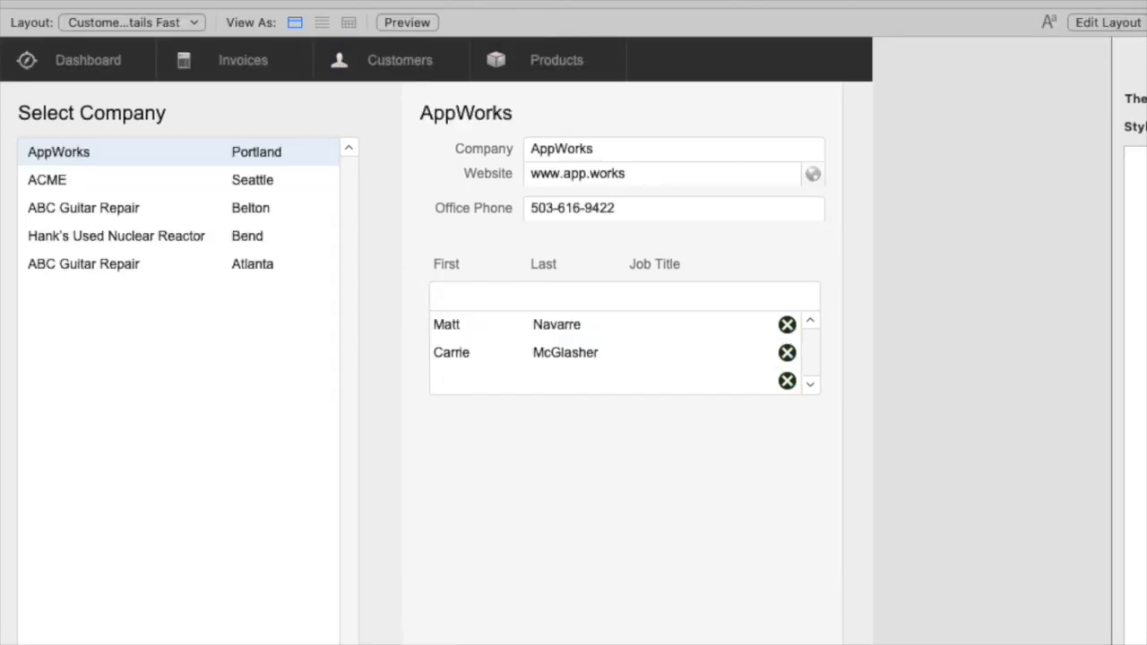
pyautogui.click(512, 298)
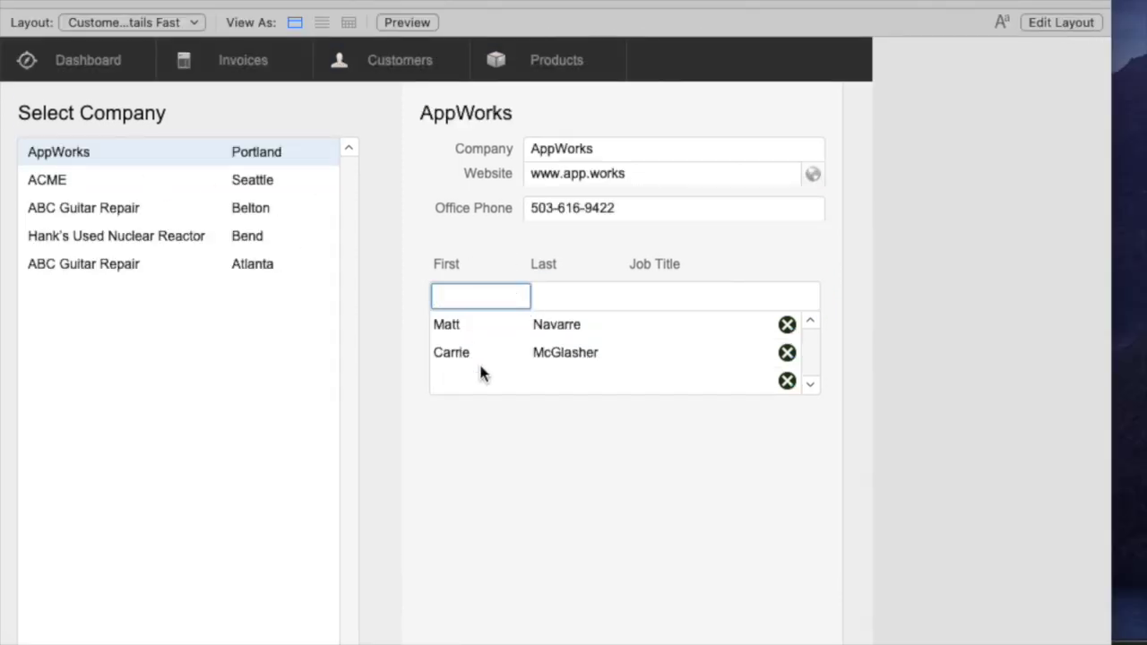
pyautogui.press('Tab')
pyautogui.press('Tab')
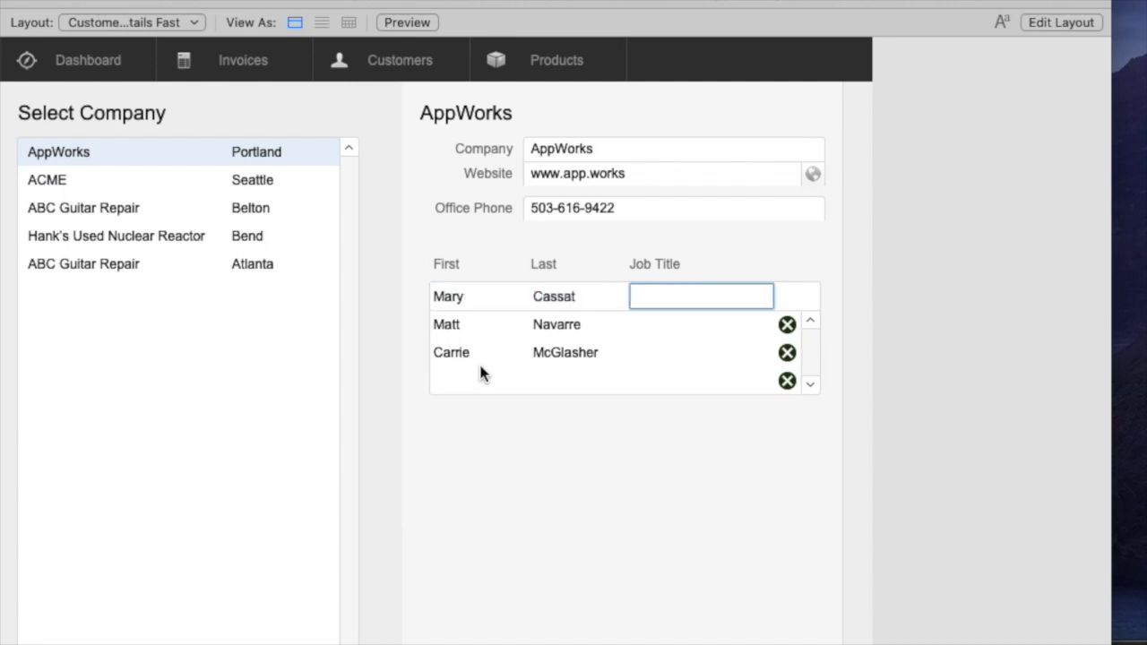
pyautogui.press('Return')
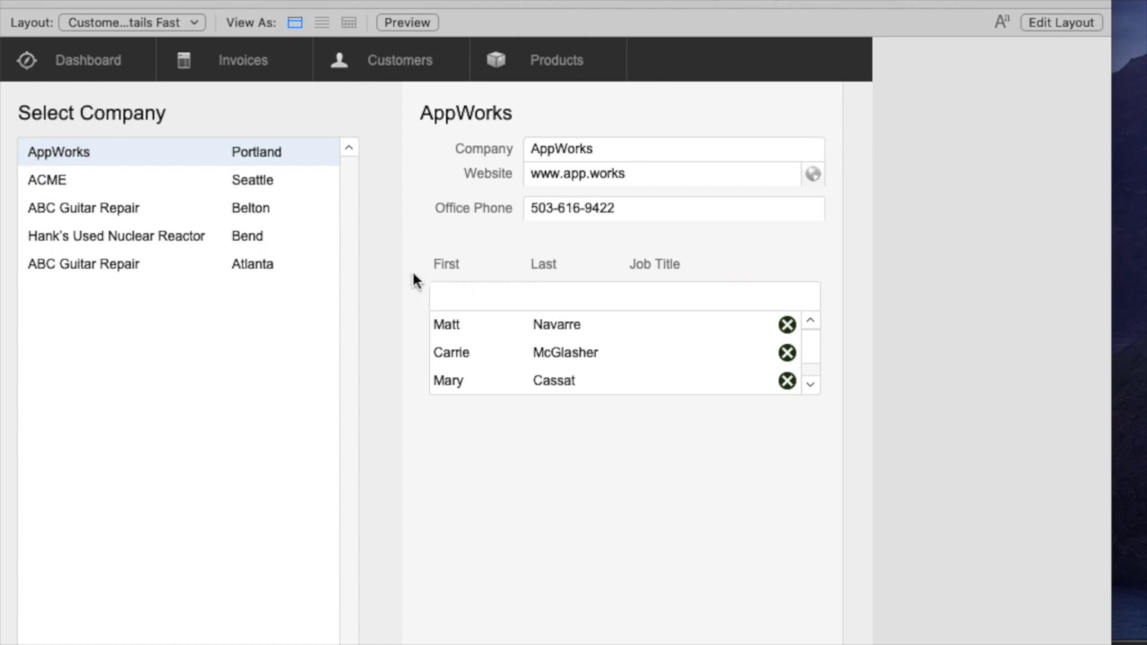
# Give the entry row's FirstName field the placeholder text 'Enter First'.
pyautogui.press('super+l')
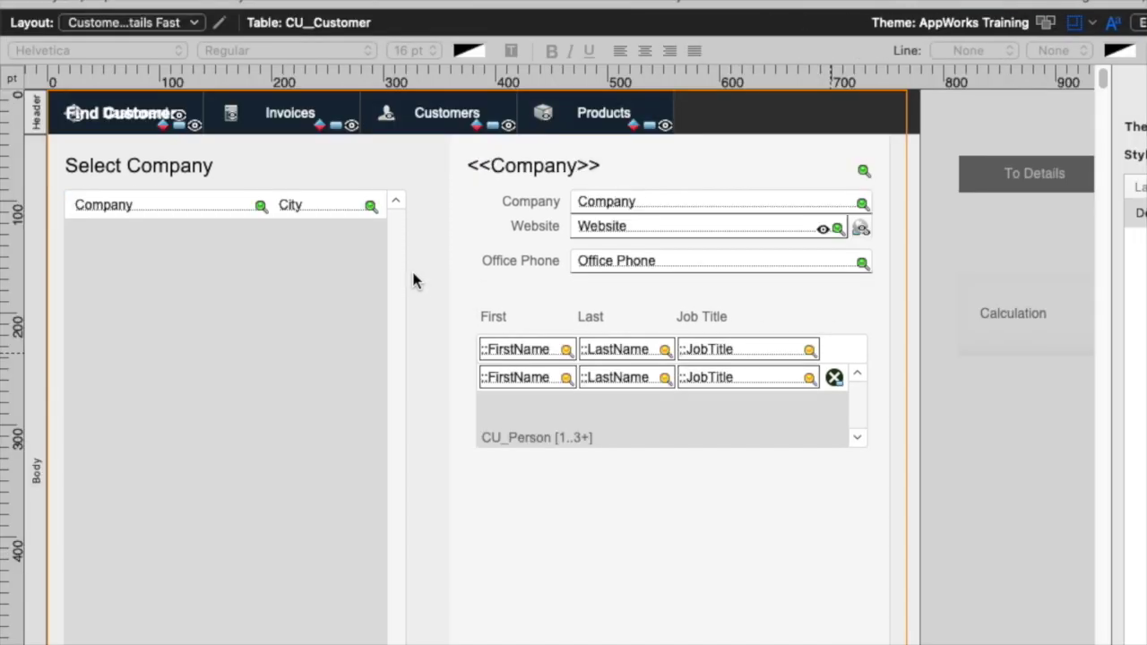
pyautogui.click(510, 349)
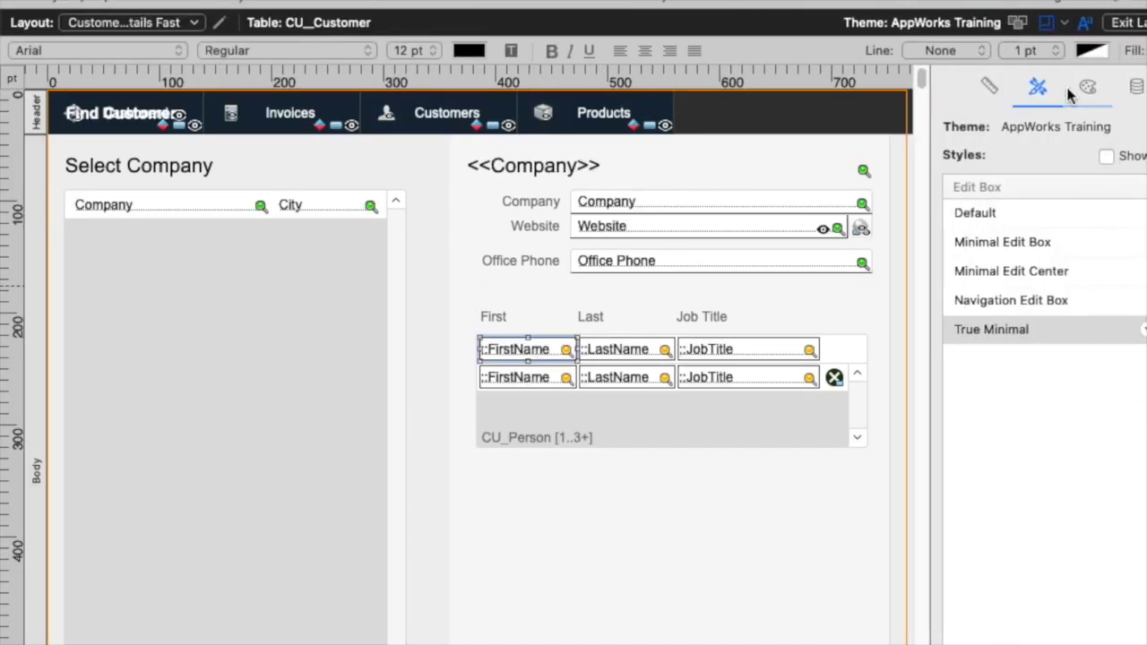
pyautogui.click(1084, 87)
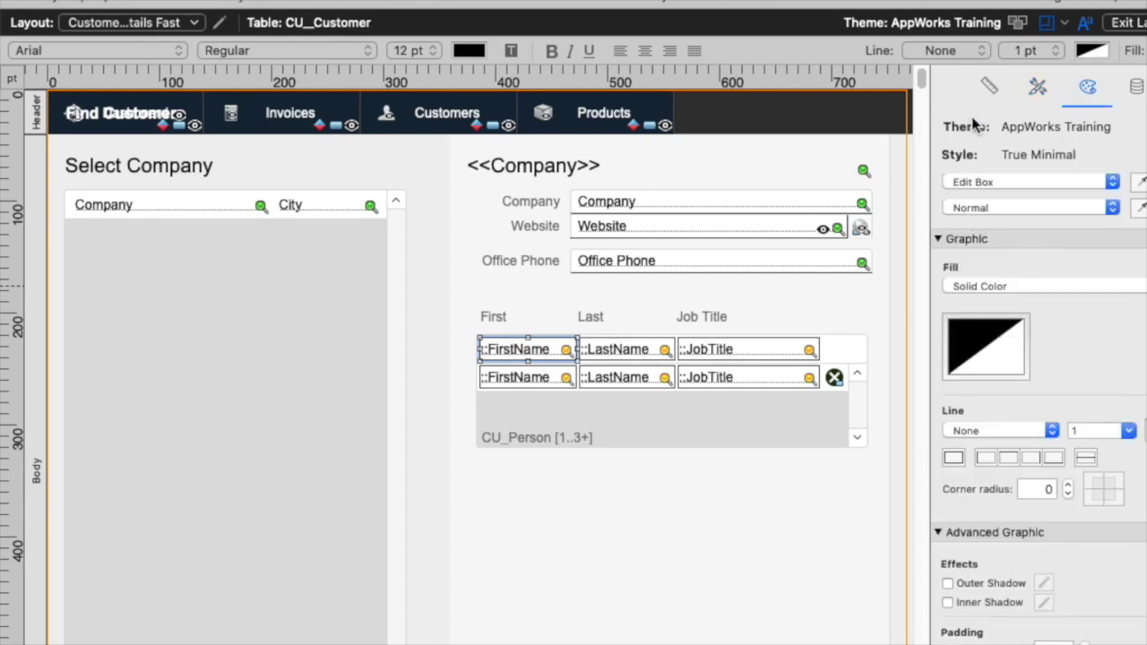
pyautogui.click(990, 85)
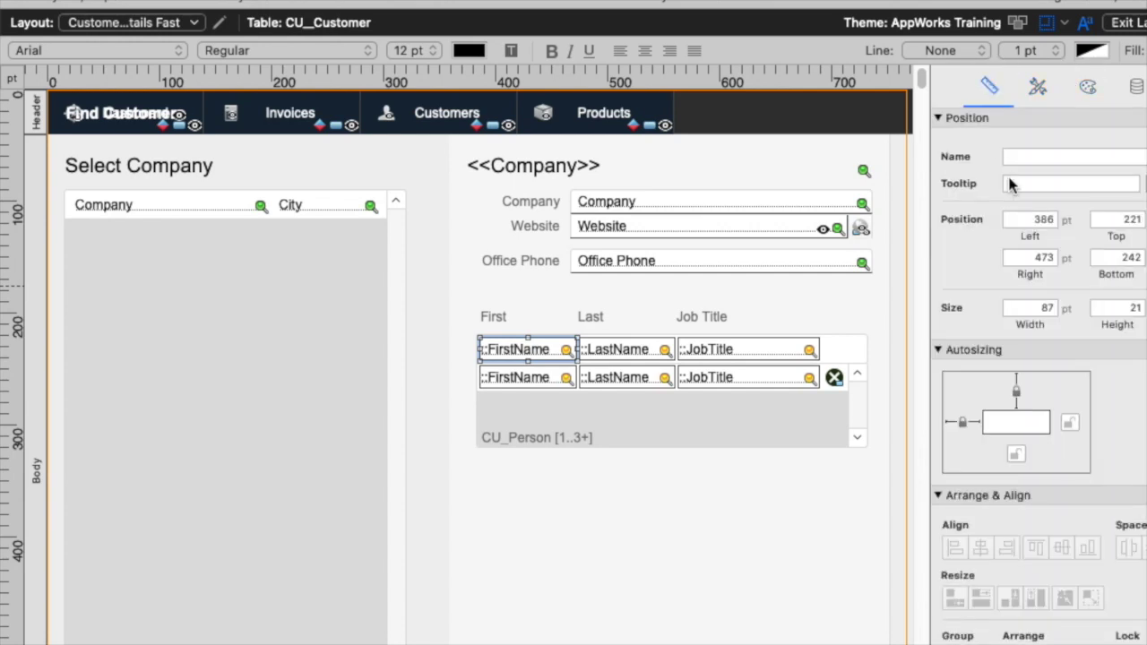
pyautogui.click(1129, 86)
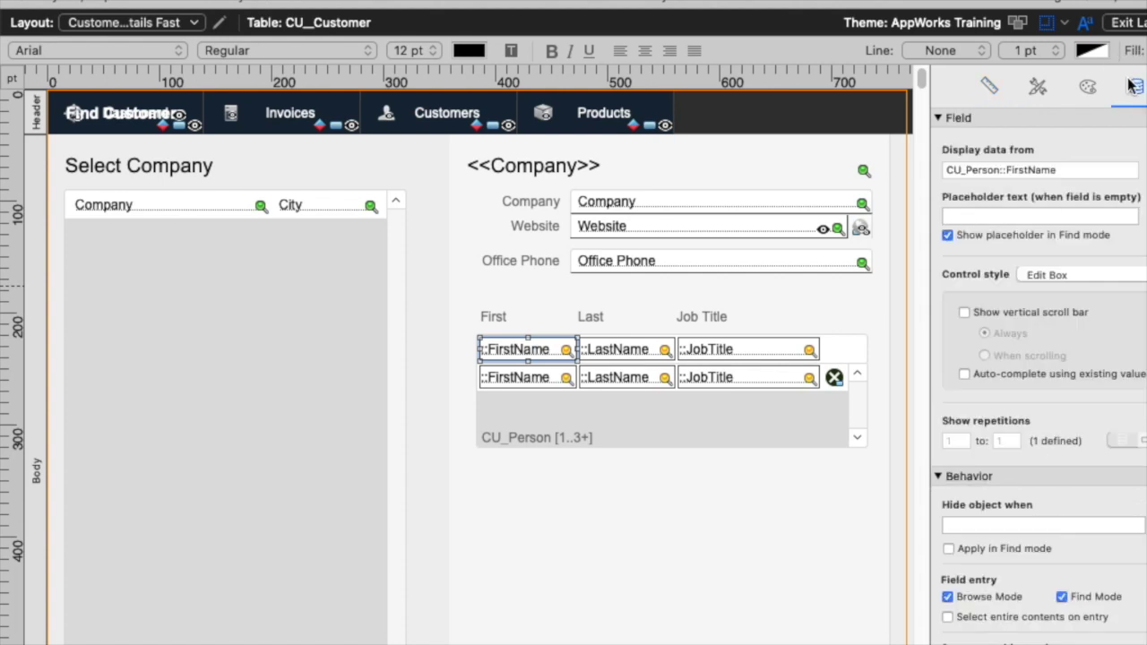
pyautogui.click(993, 215)
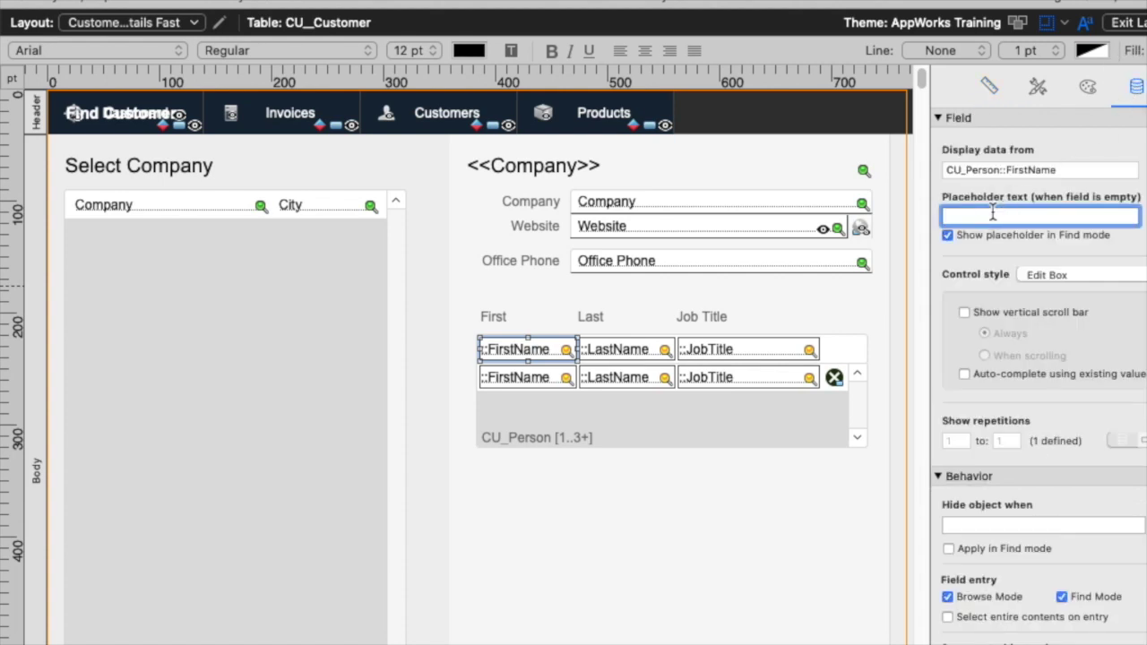
pyautogui.write('Enter First')
pyautogui.press('Return')
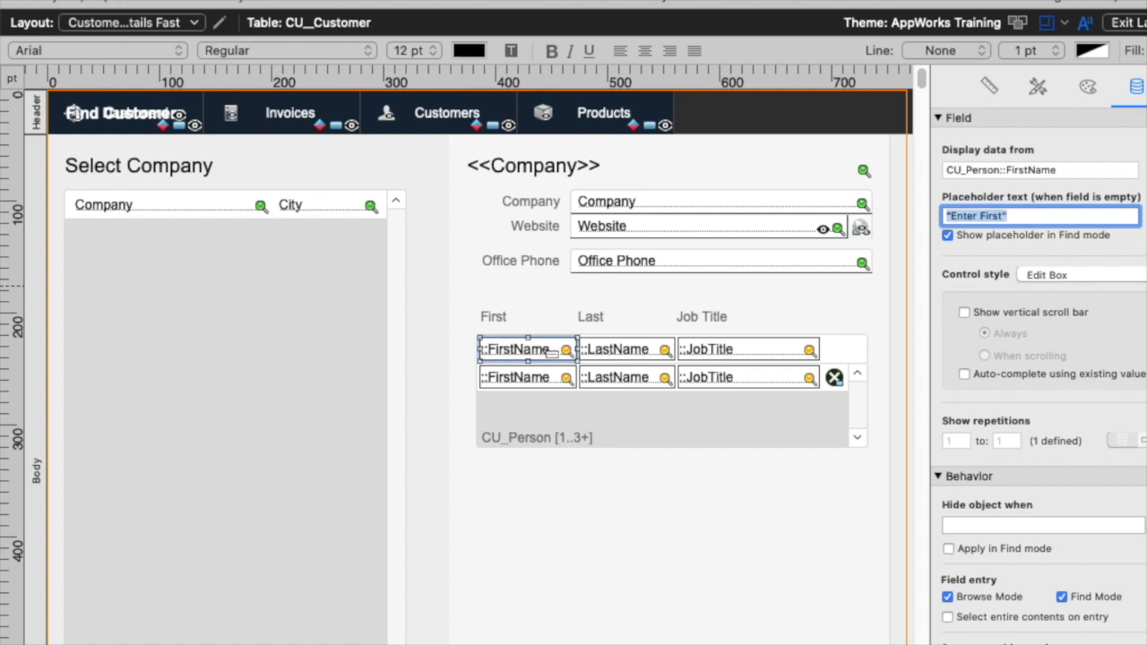
# Set placeholders 'Last' and 'Job Title' on the LastName and JobTitle fields, then preview in Browse.
pyautogui.click(612, 342)
pyautogui.click(952, 215)
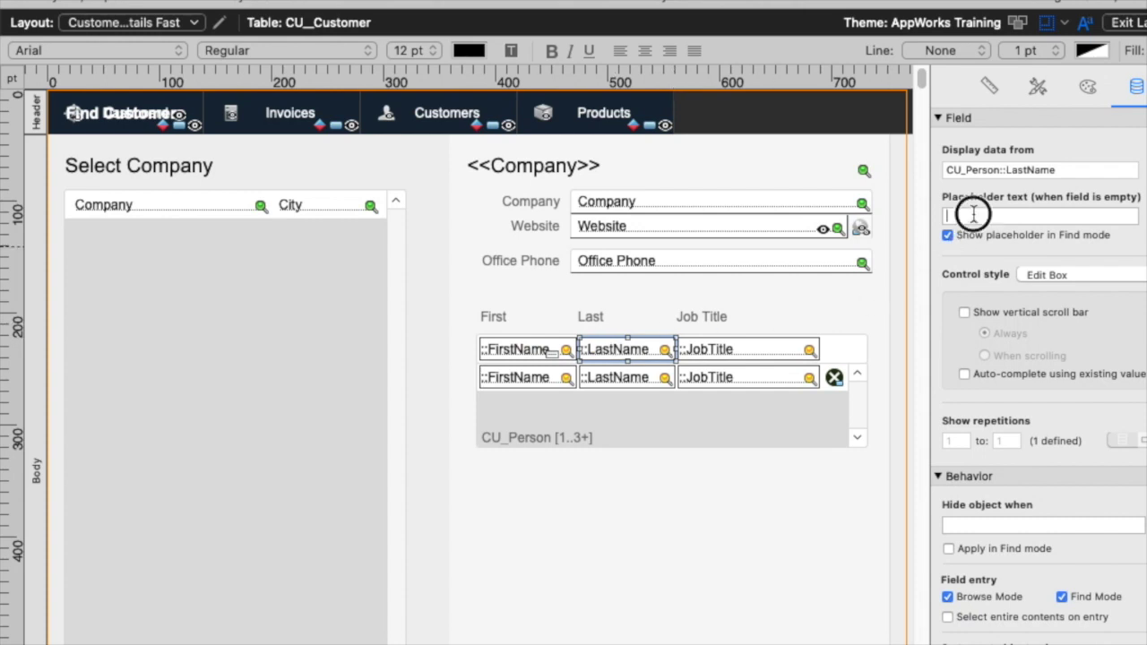
pyautogui.write('Last')
pyautogui.press('Return')
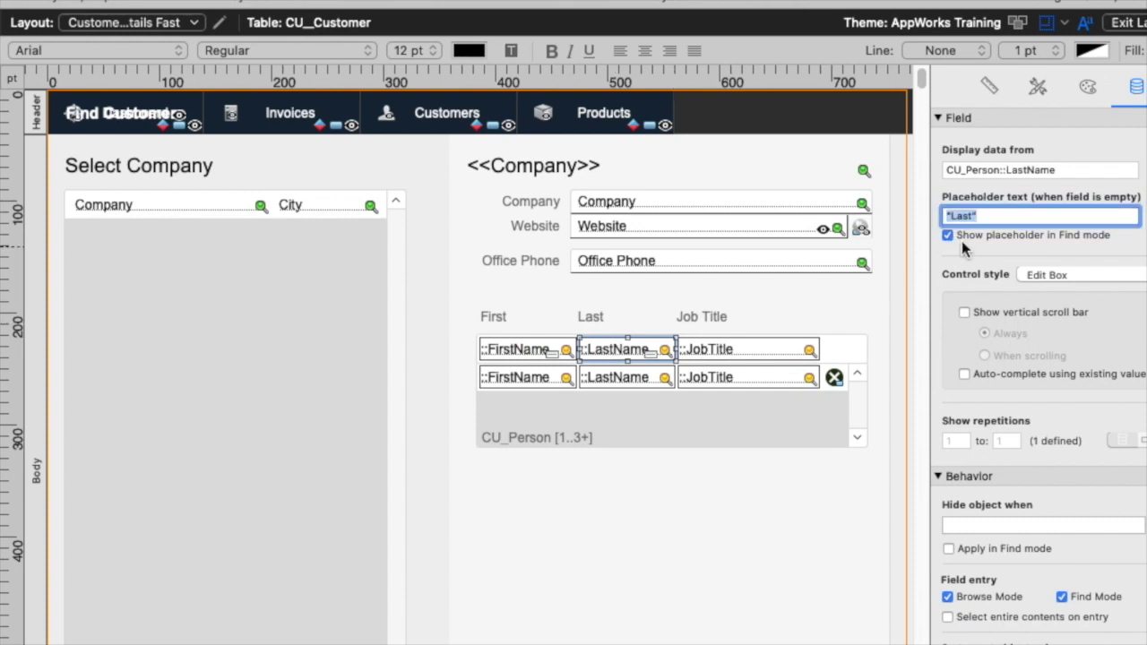
pyautogui.click(743, 359)
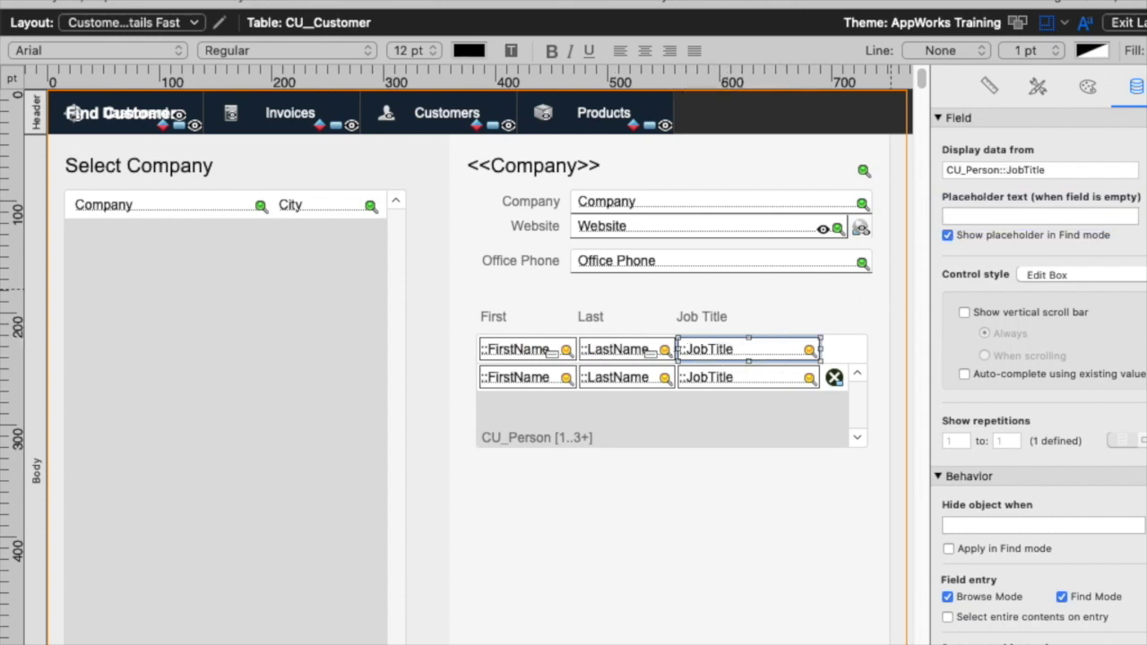
pyautogui.click(970, 215)
pyautogui.write('Job Title')
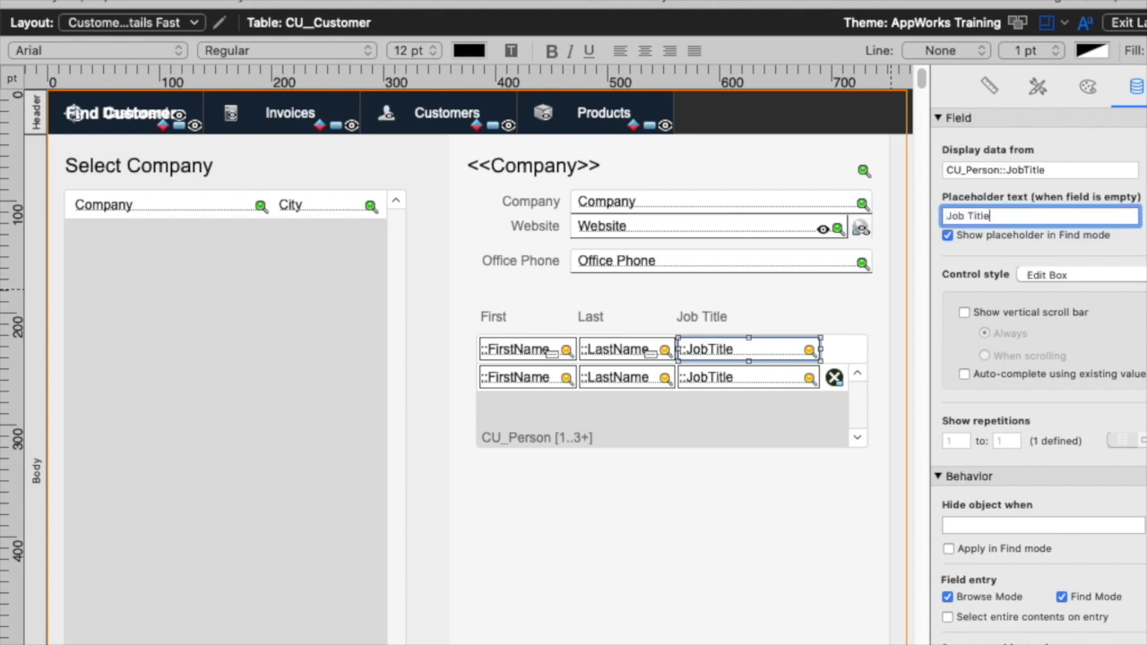
pyautogui.press('Return')
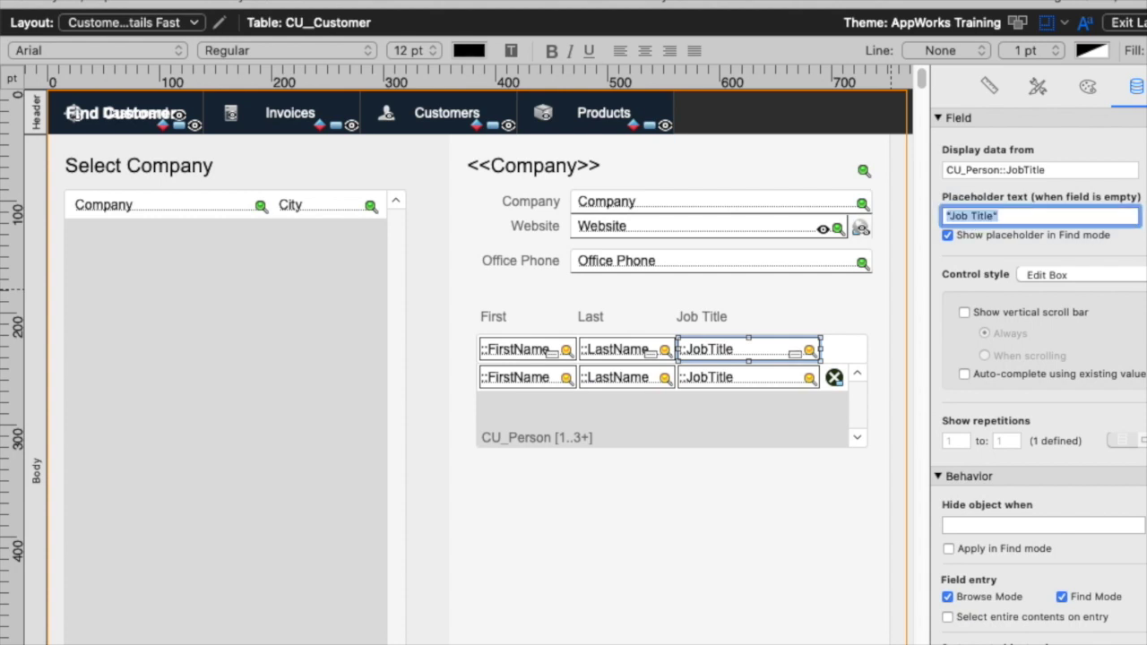
pyautogui.press('super+b')
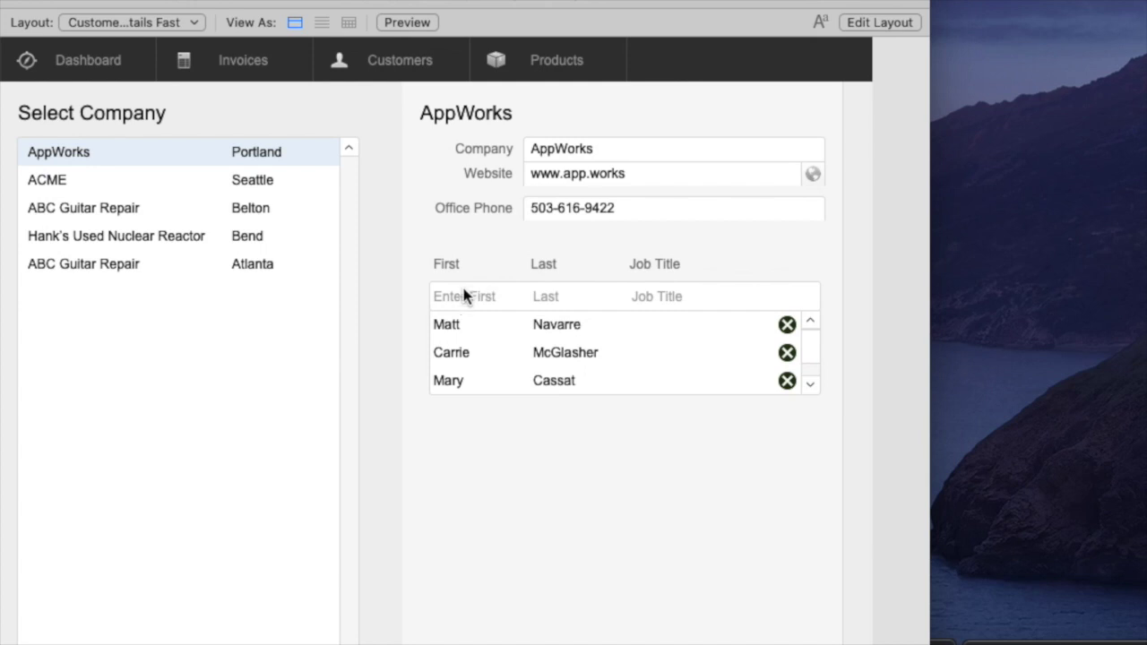
# Try the Enter First field, then select the First, Last and Job Title labels in Layout mode.
pyautogui.click(520, 296)
pyautogui.click(606, 475)
pyautogui.press('super+l')
pyautogui.moveTo(470, 292); pyautogui.dragTo(588, 325)
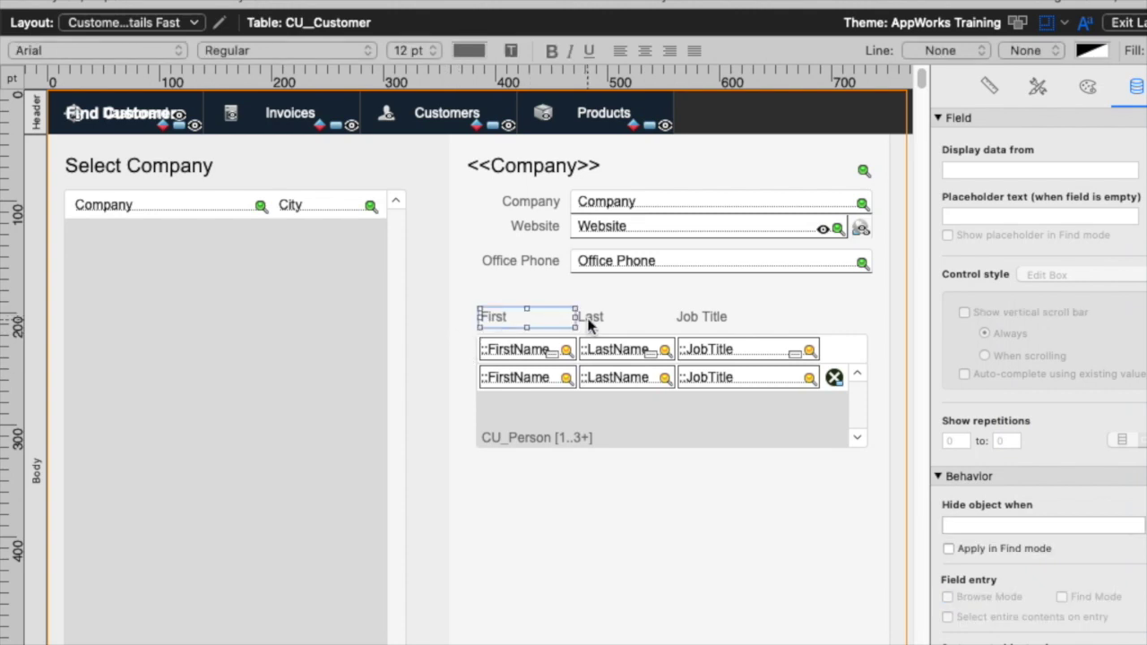
pyautogui.keyDown('shift'); pyautogui.click(589, 321); pyautogui.keyUp('shift')
pyautogui.keyDown('shift'); pyautogui.click(724, 317); pyautogui.keyUp('shift')
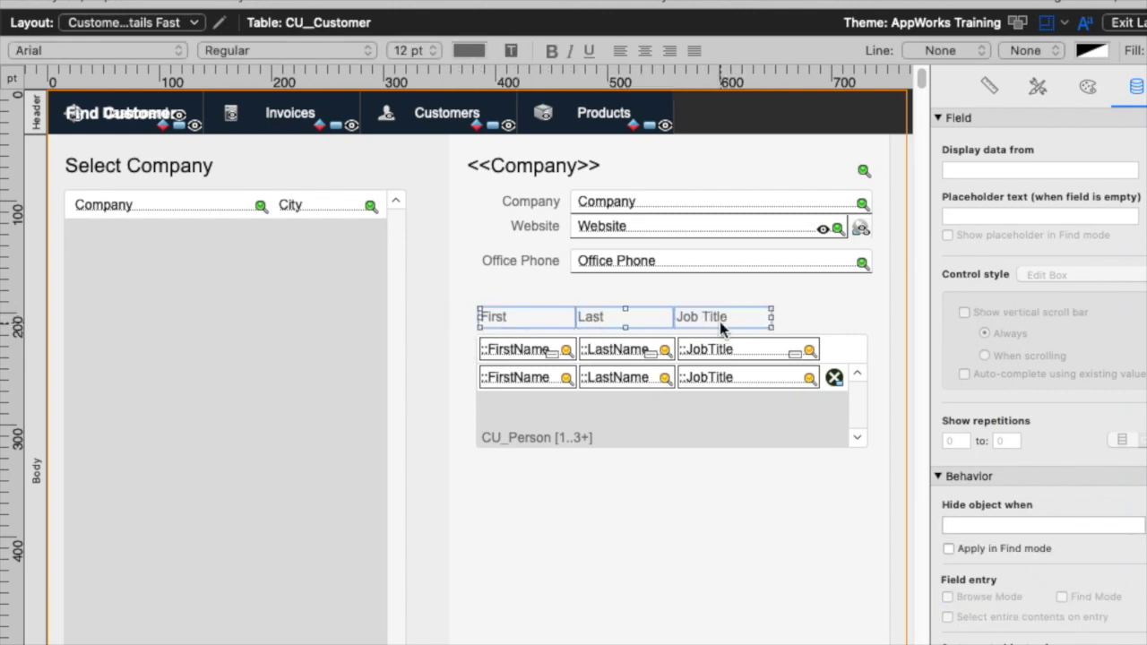
pyautogui.click(720, 322)
pyautogui.scroll(-15, 780, 298)
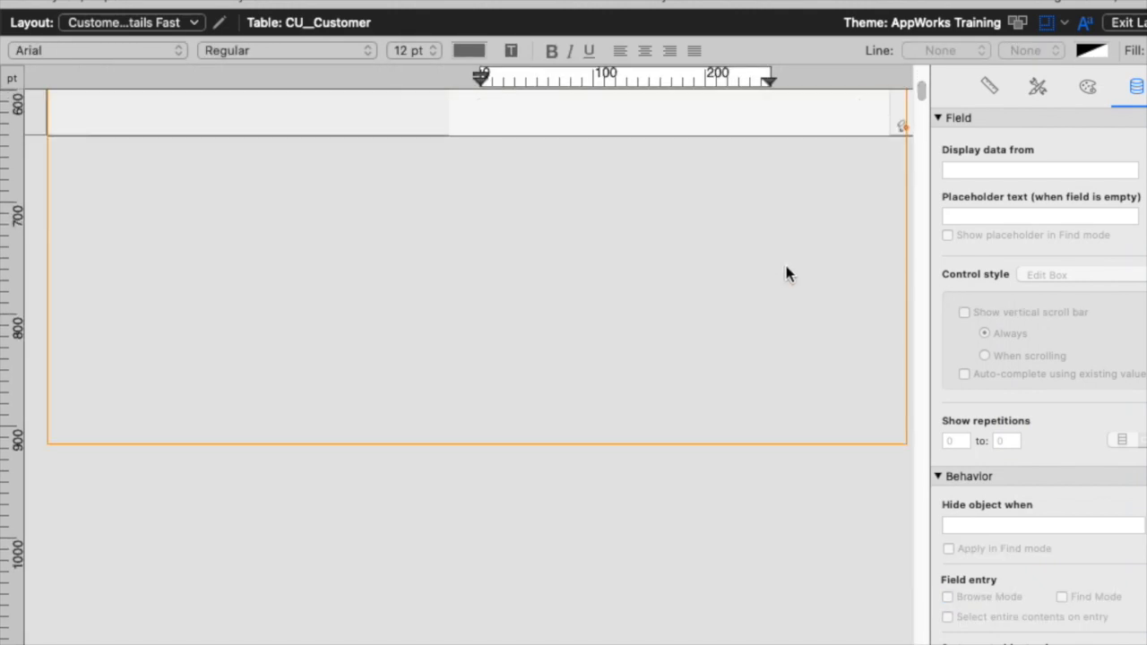
pyautogui.scroll(15, 786, 273)
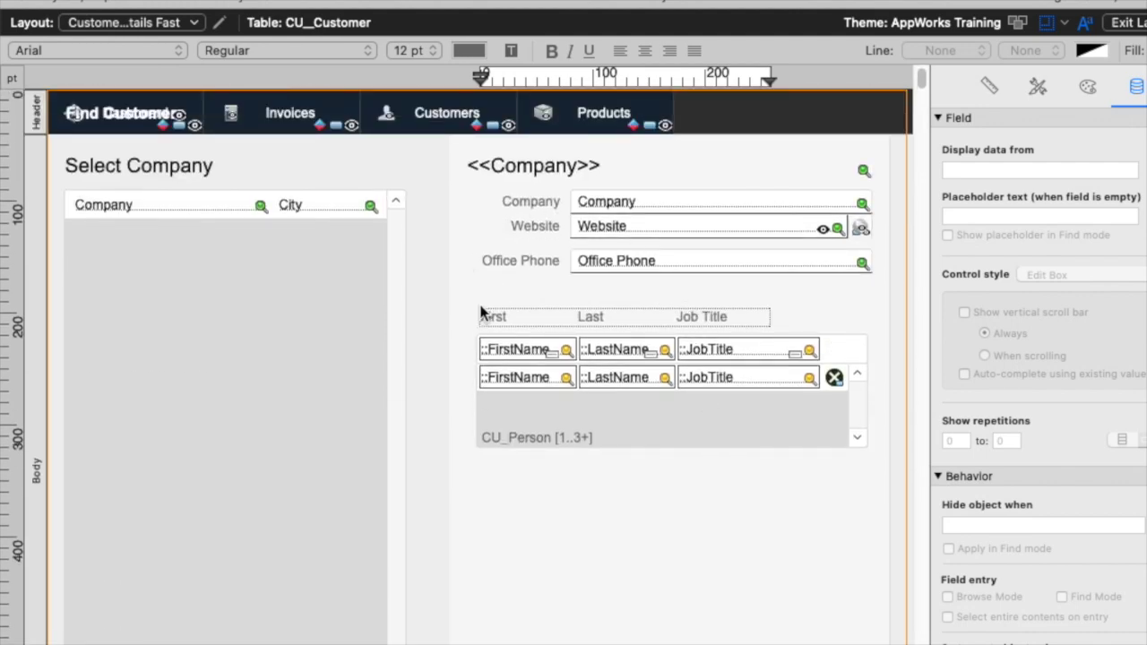
pyautogui.click(704, 325)
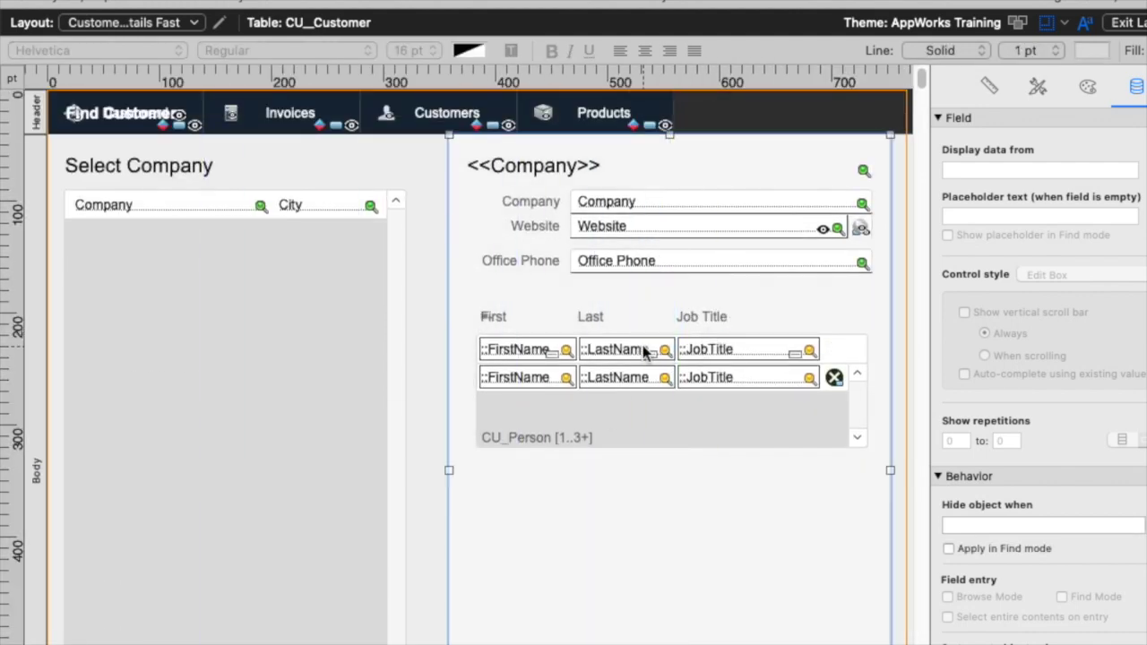
# Delete the First, Last and Job Title labels and shift both portals up into the gap.
pyautogui.click(492, 317)
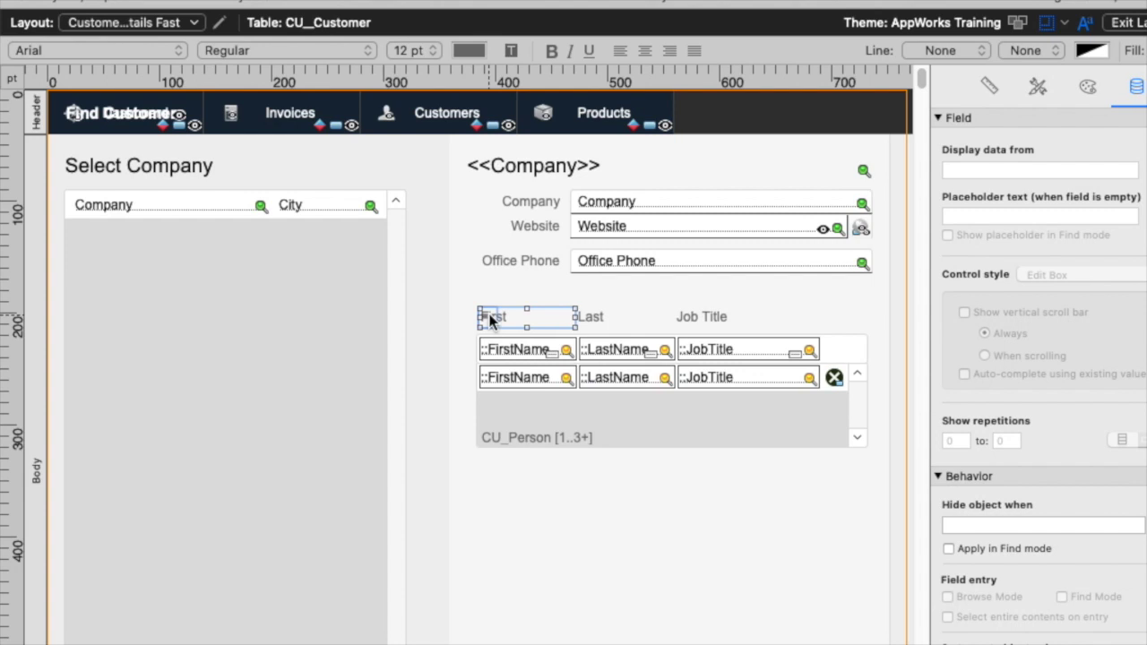
pyautogui.press('BackSpace')
pyautogui.click(592, 317)
pyautogui.press('BackSpace')
pyautogui.click(708, 318)
pyautogui.press('BackSpace')
pyautogui.moveTo(900, 491); pyautogui.dragTo(431, 329)
pyautogui.moveTo(526, 428)
pyautogui.mouseDown()
pyautogui.moveTo(528, 402)
pyautogui.moveTo(517, 415)
pyautogui.mouseUp()
# Enter a contact's first and last name in the Enter First row, commit, and return to Layout mode.
pyautogui.press('super+b')
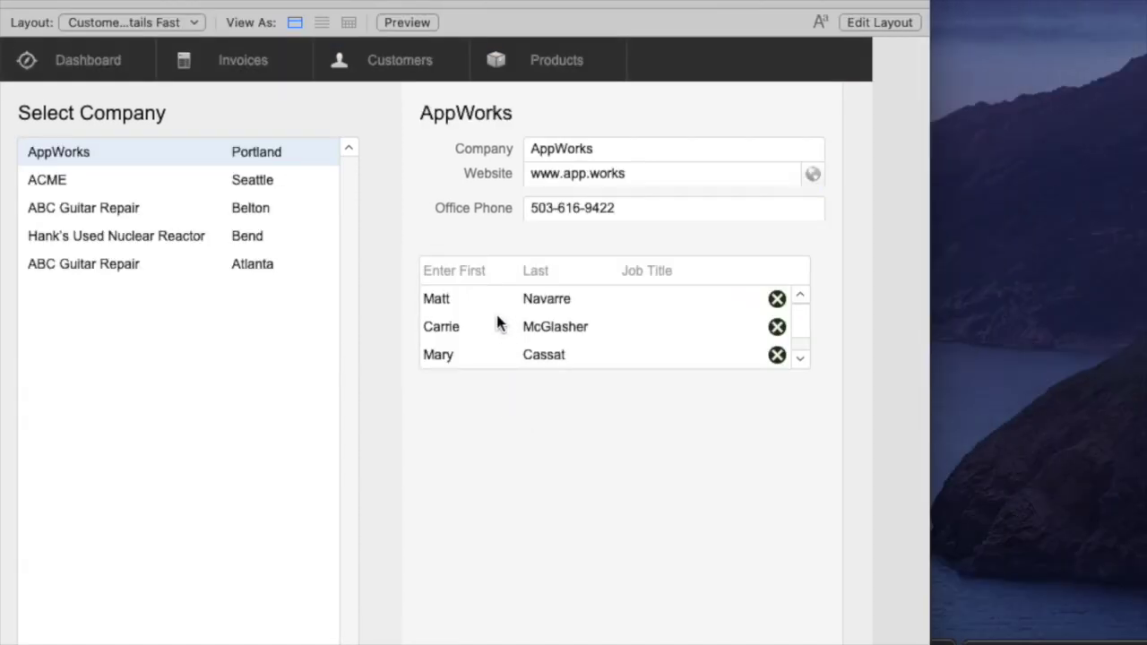
pyautogui.click(473, 264)
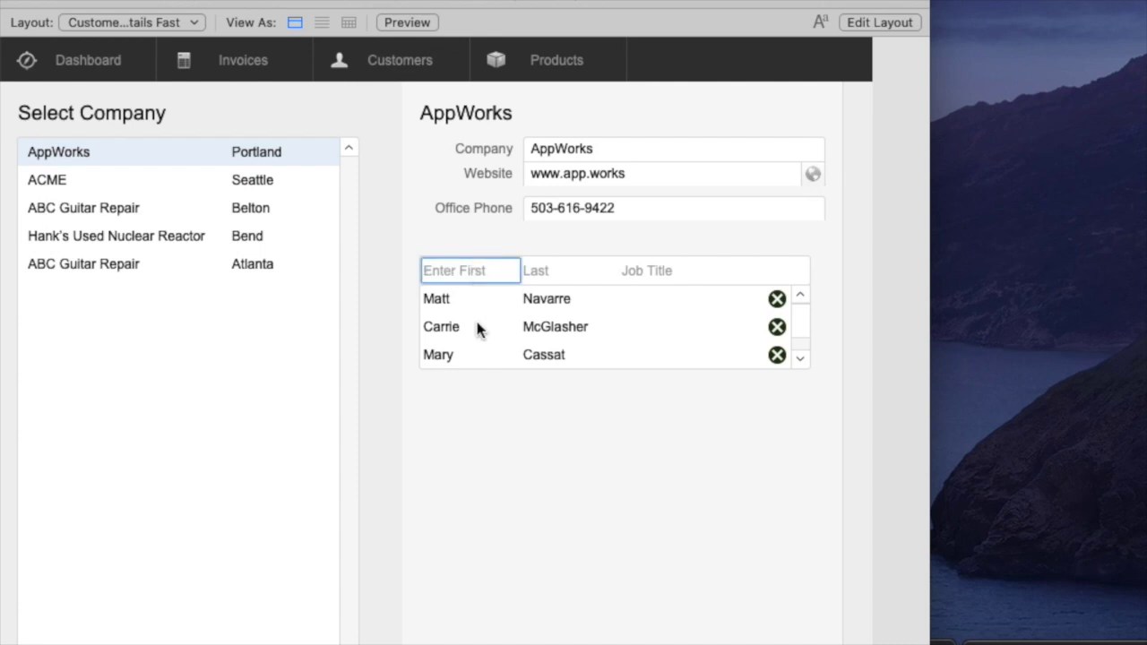
pyautogui.write('Joe')
pyautogui.press('Tab')
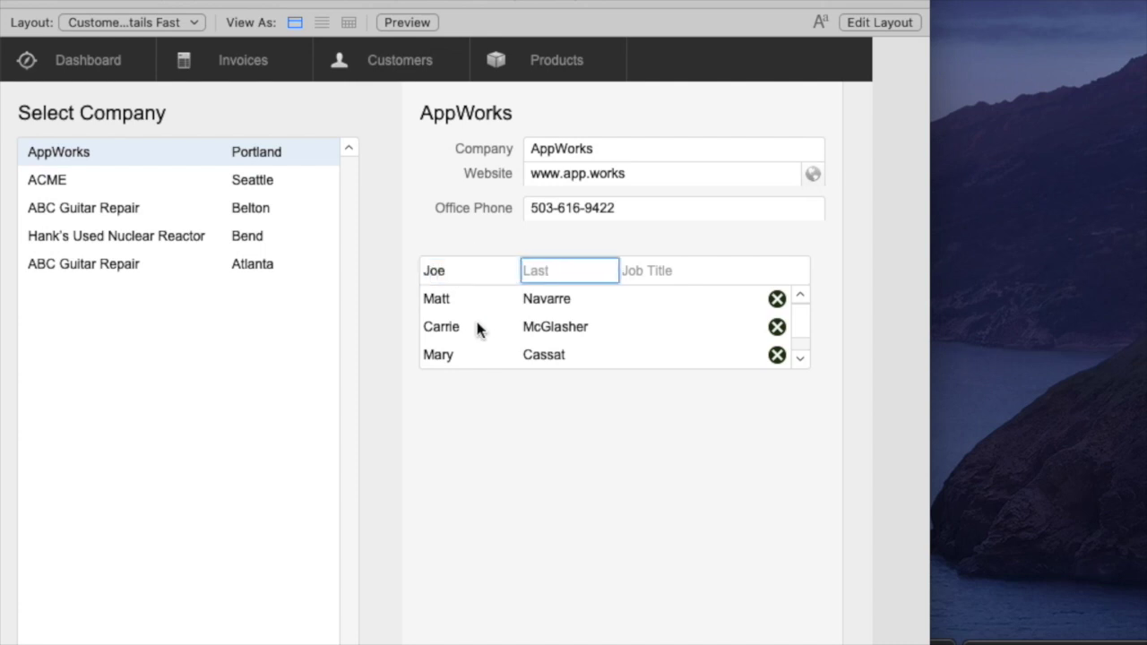
pyautogui.write('Smith')
pyautogui.press('Return')
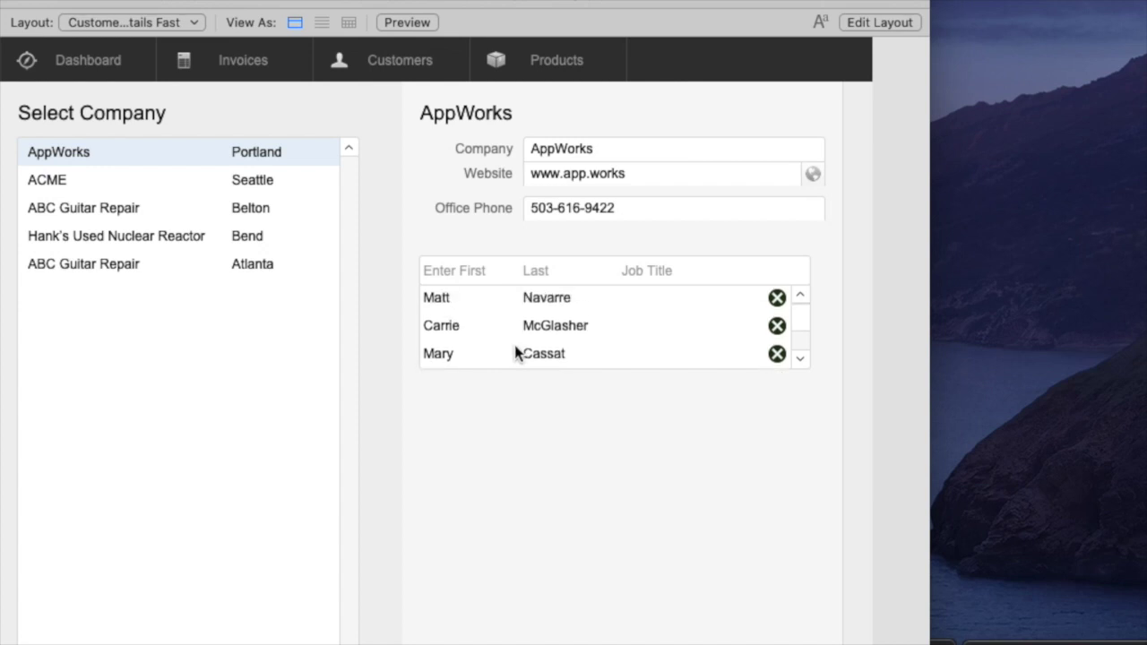
pyautogui.press('super+l')
# Set the CU_Person contacts portal to 5 rows and view it in Browse mode.
pyautogui.doubleClick(548, 385)
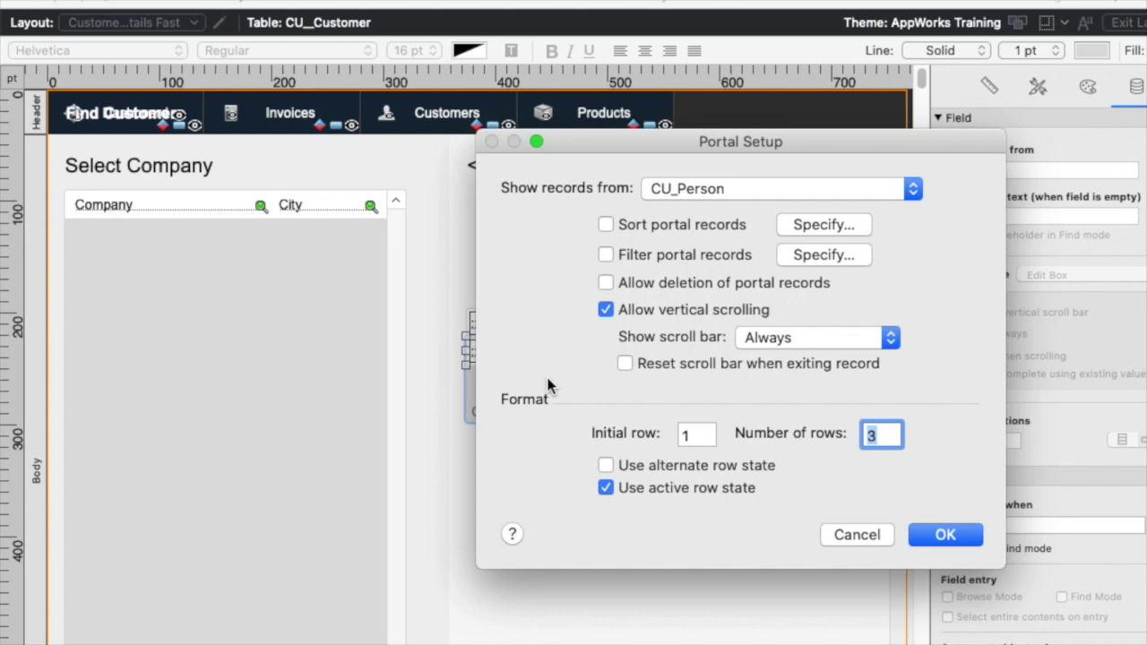
pyautogui.write('5')
pyautogui.press('Return')
pyautogui.press('super+b')
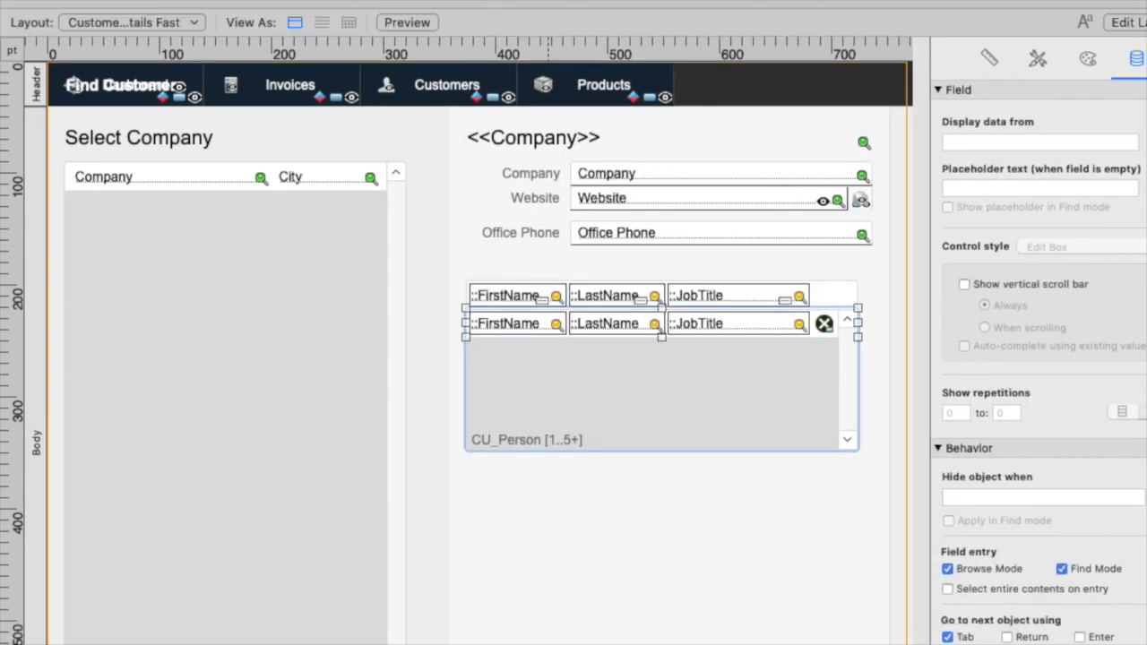